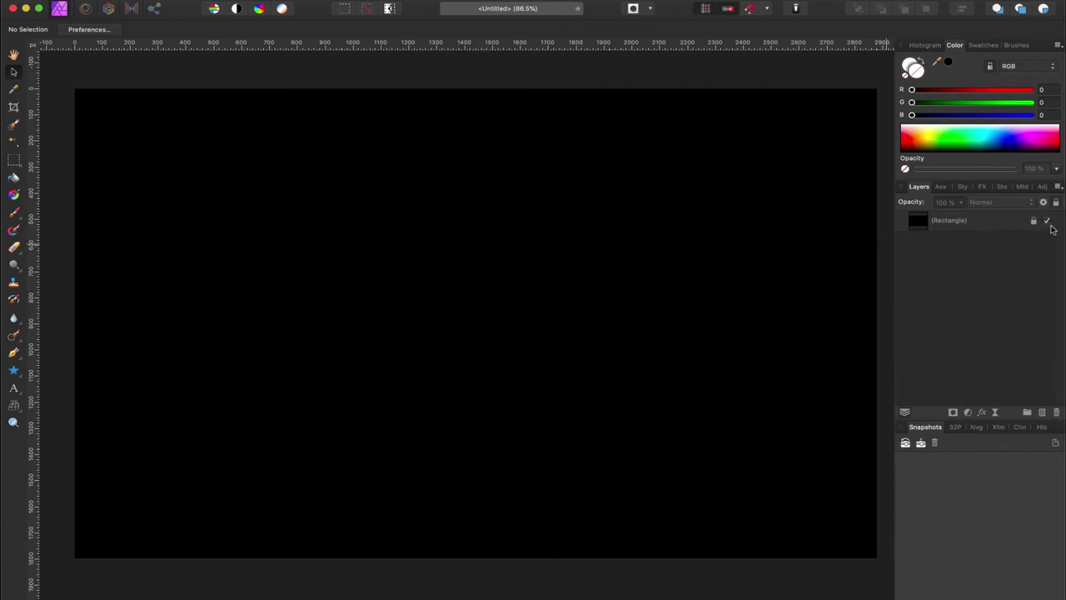
- Draw a five-point star near the upper left with a white outline and no fill
left_click(1047, 223)
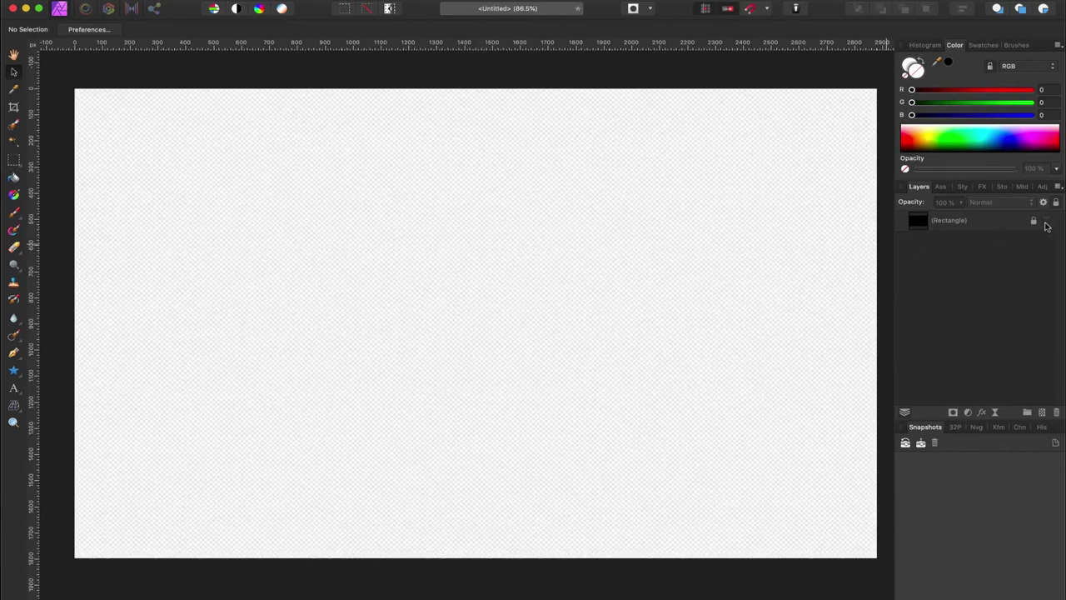
left_click(1047, 223)
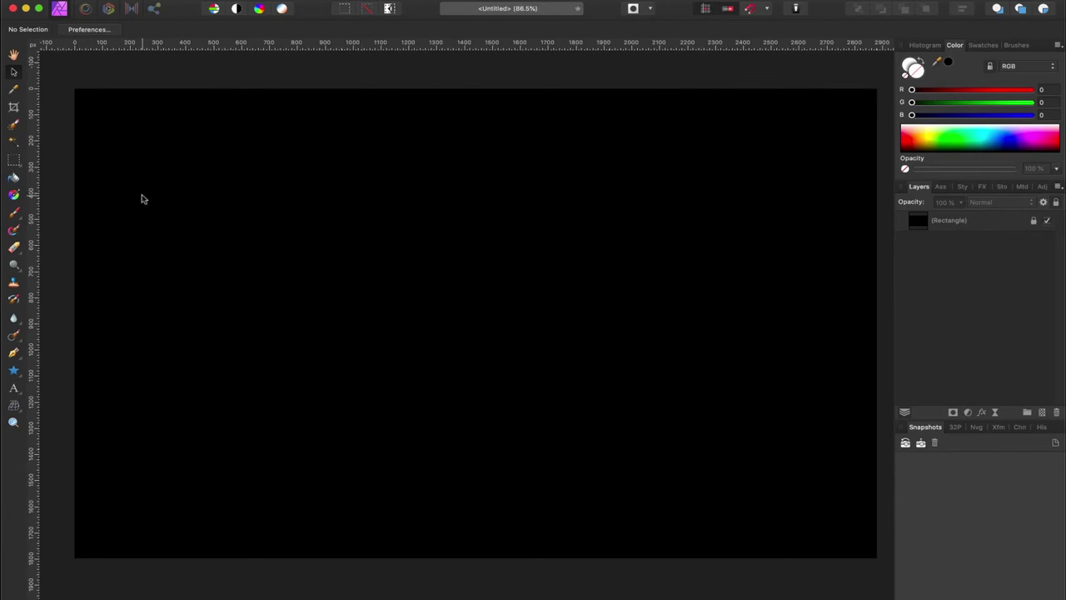
left_click(13, 371)
left_click_drag(153, 213, 196, 275)
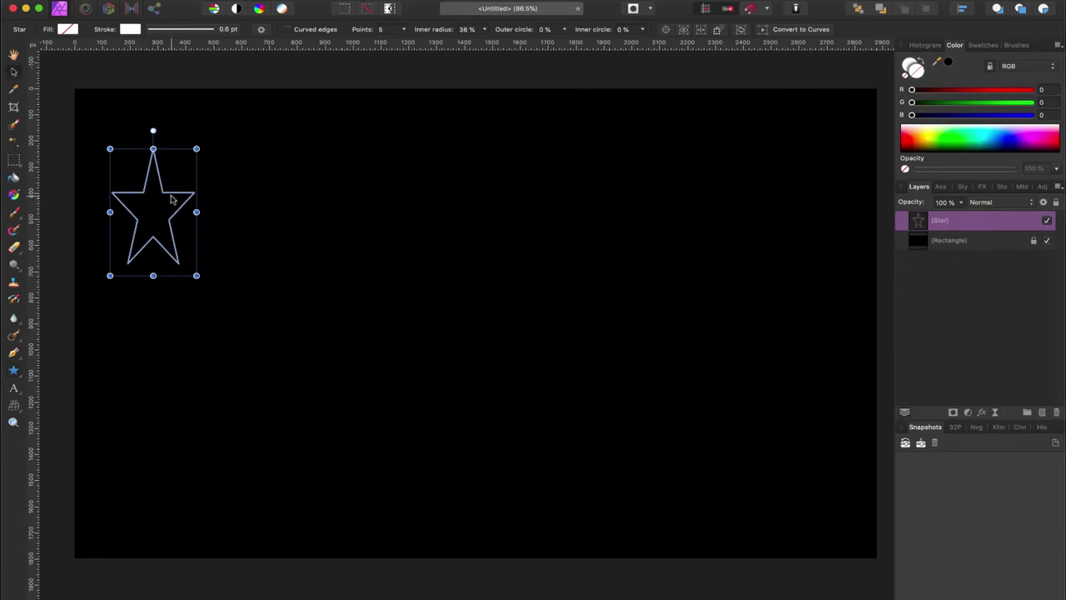
- Duplicate the star twice, placing the two copies in a row to its right
left_click_drag(170, 198, 268, 200)
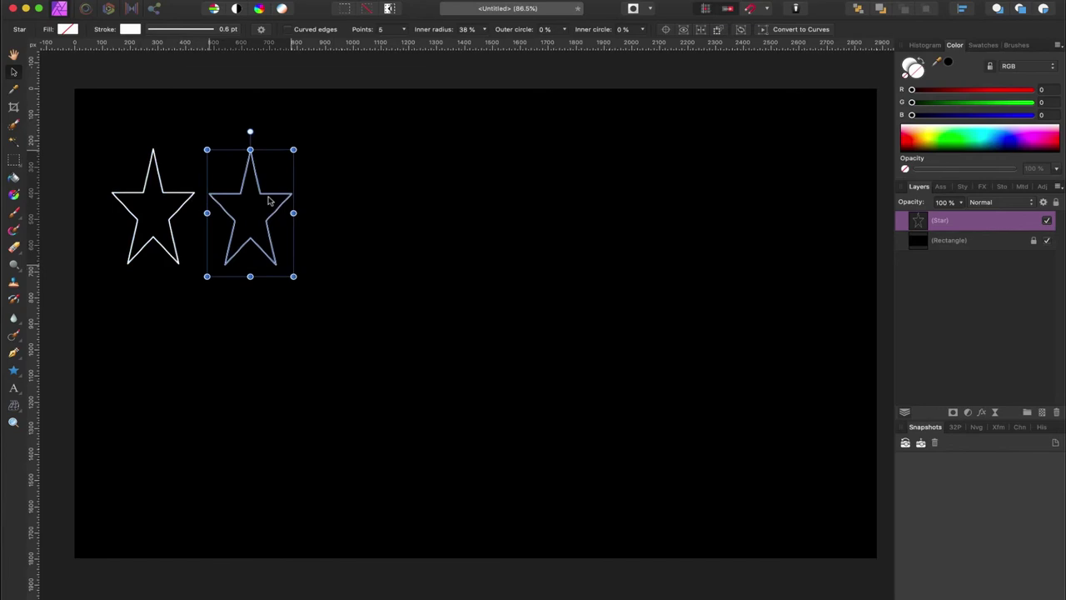
left_click(341, 291)
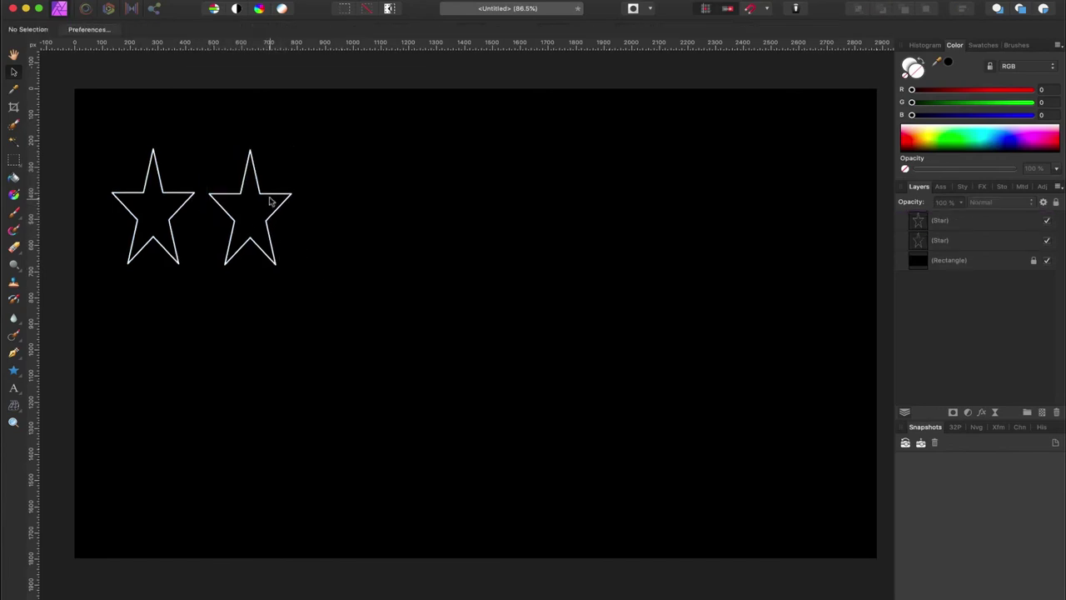
left_click(270, 200)
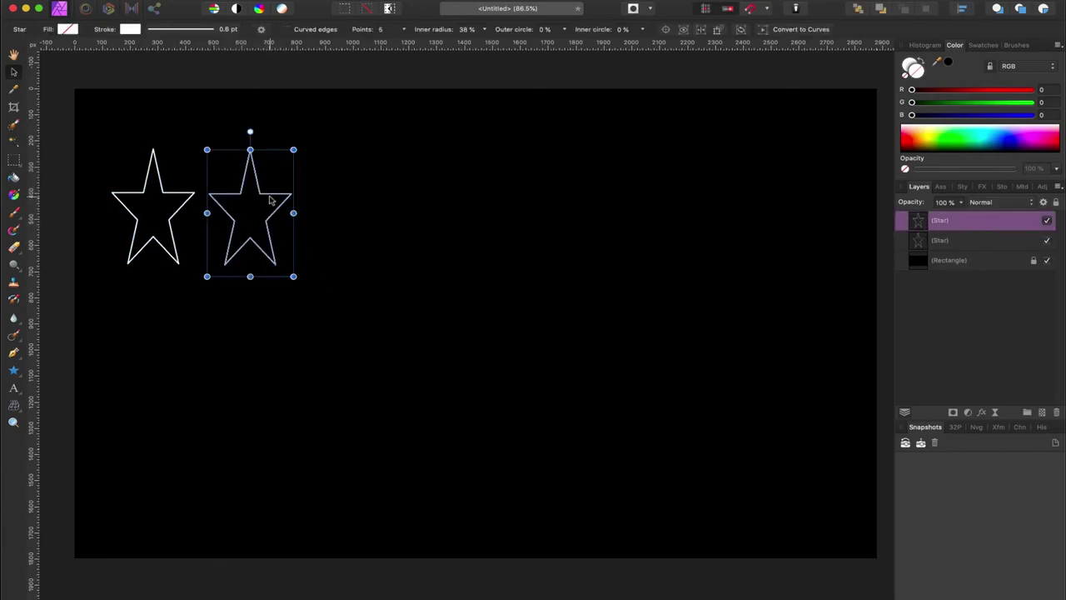
left_click_drag(285, 209, 380, 203)
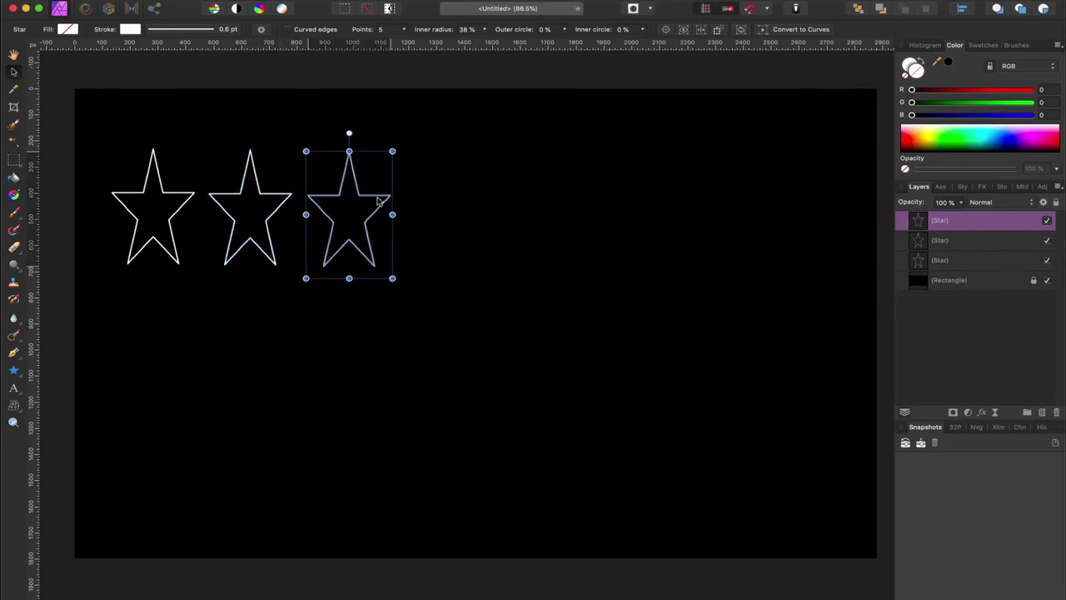
- Move the middle star below the first, rotate it about 45° and shrink it slightly
left_click_drag(231, 218, 235, 332)
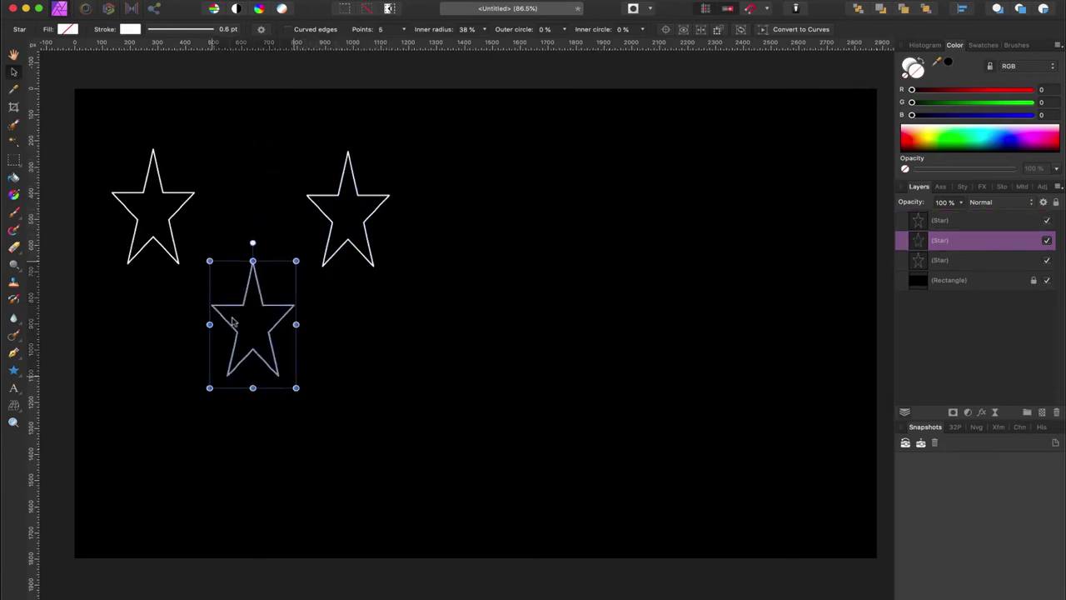
left_click_drag(252, 243, 191, 263)
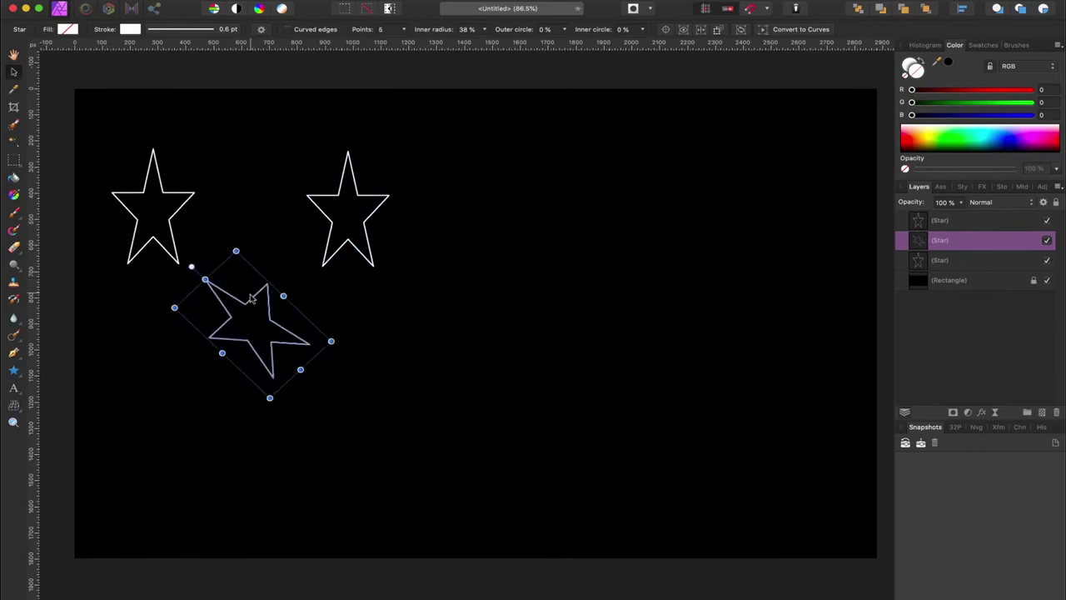
left_click_drag(251, 300, 228, 291)
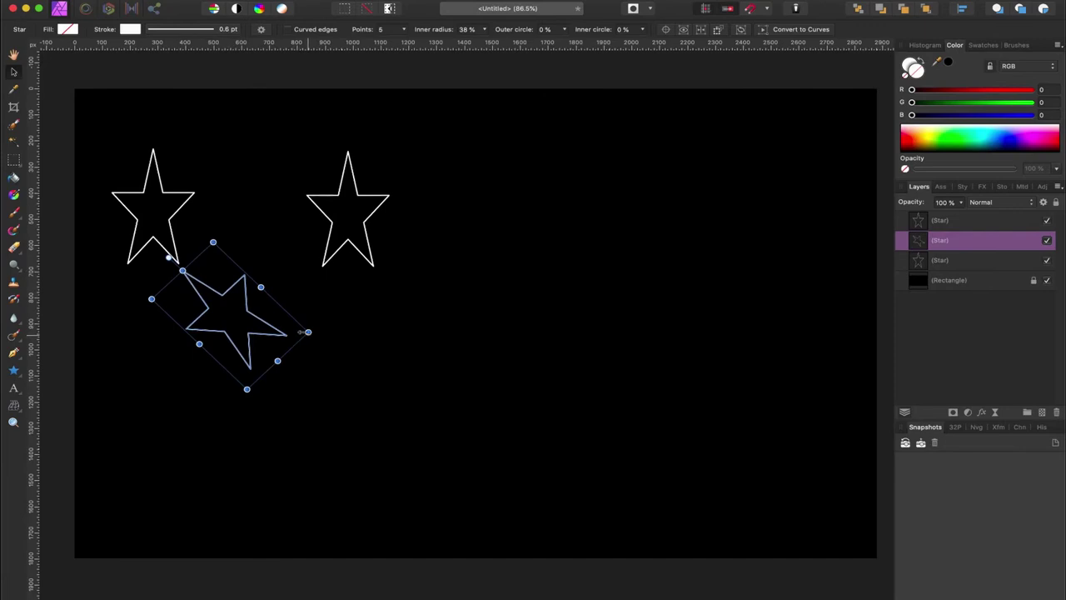
left_click_drag(301, 331, 258, 315)
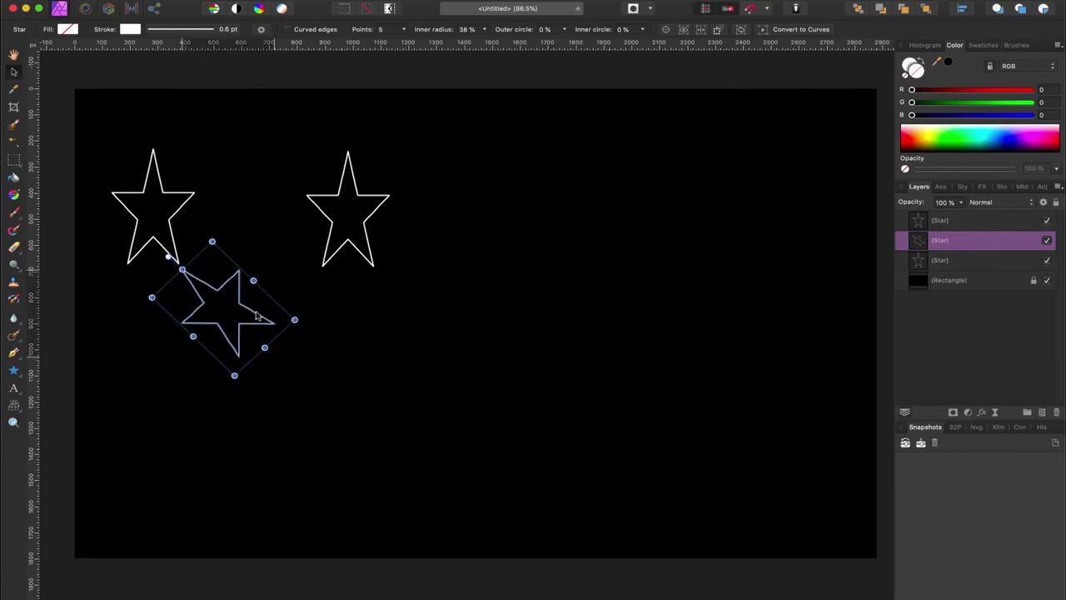
left_click(187, 272)
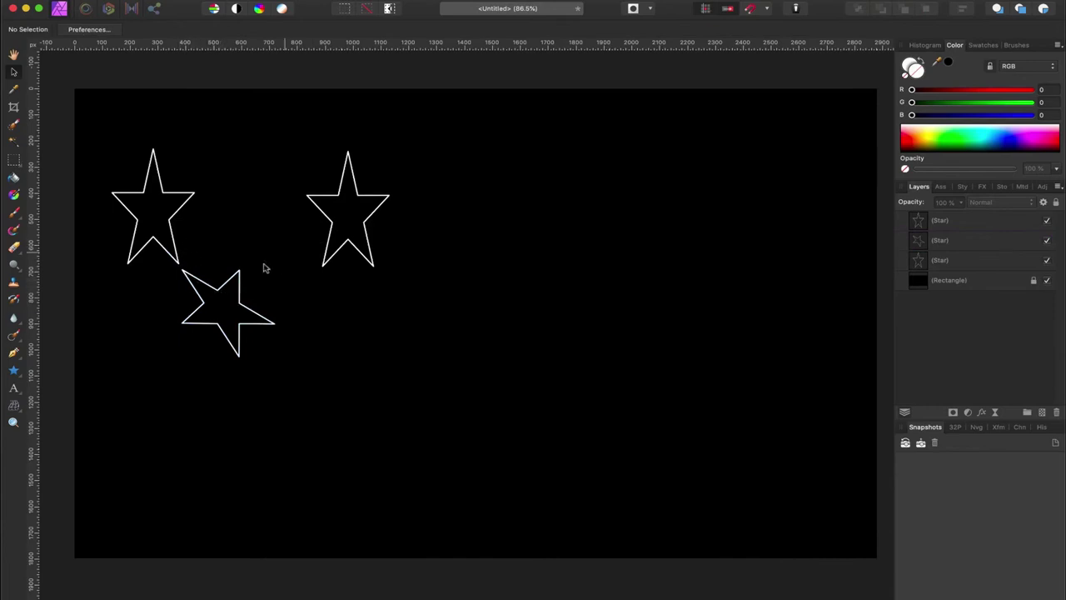
- Move the right-hand star below-right of the second, rotate it and make it slightly smaller
left_click_drag(366, 217, 438, 298)
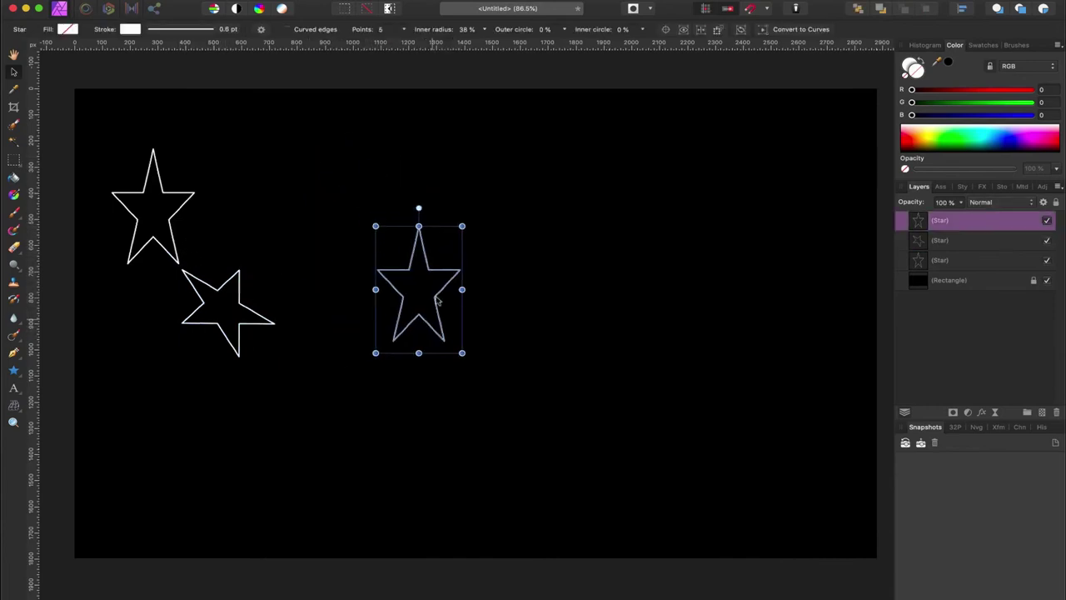
left_click_drag(413, 208, 320, 328)
left_click_drag(389, 291, 285, 356)
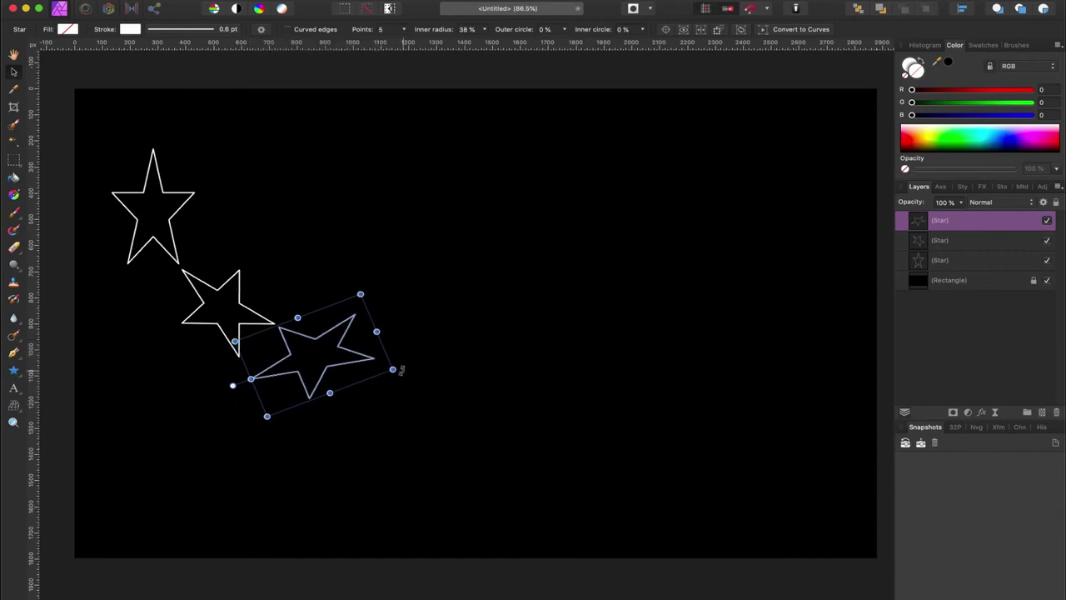
left_click_drag(394, 370, 377, 367)
left_click(574, 355)
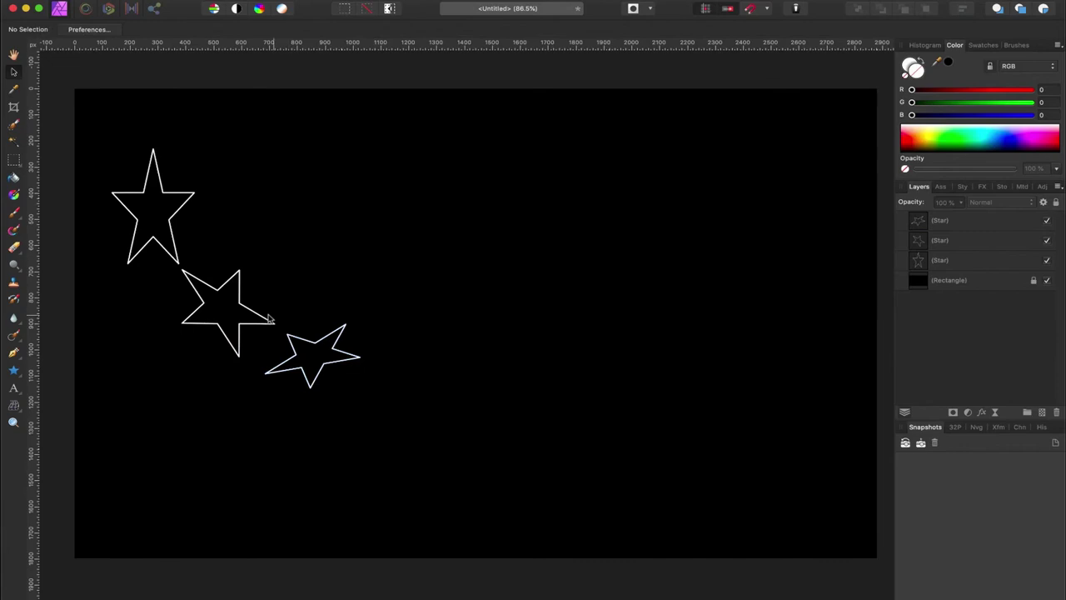
left_click(301, 345)
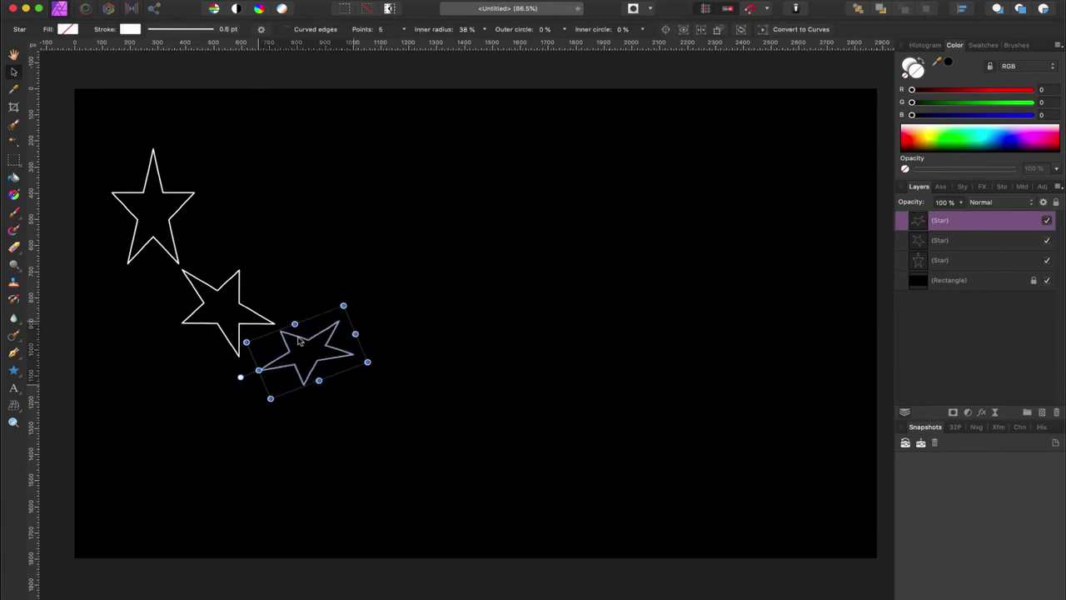
left_click(360, 321)
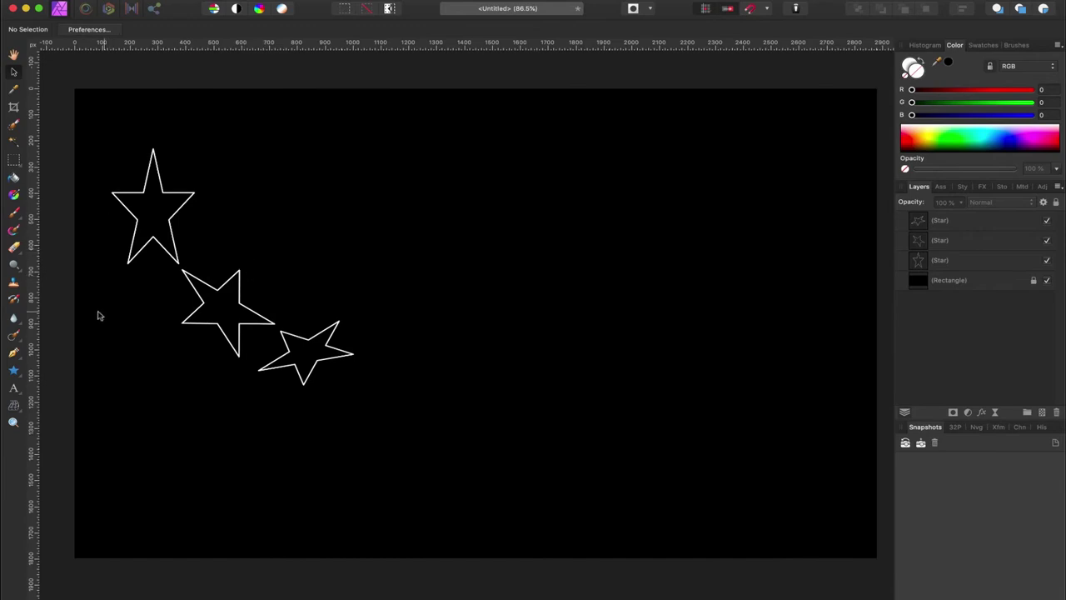
- Group the three star layers with Cmd+G and lock the group
left_click(958, 220)
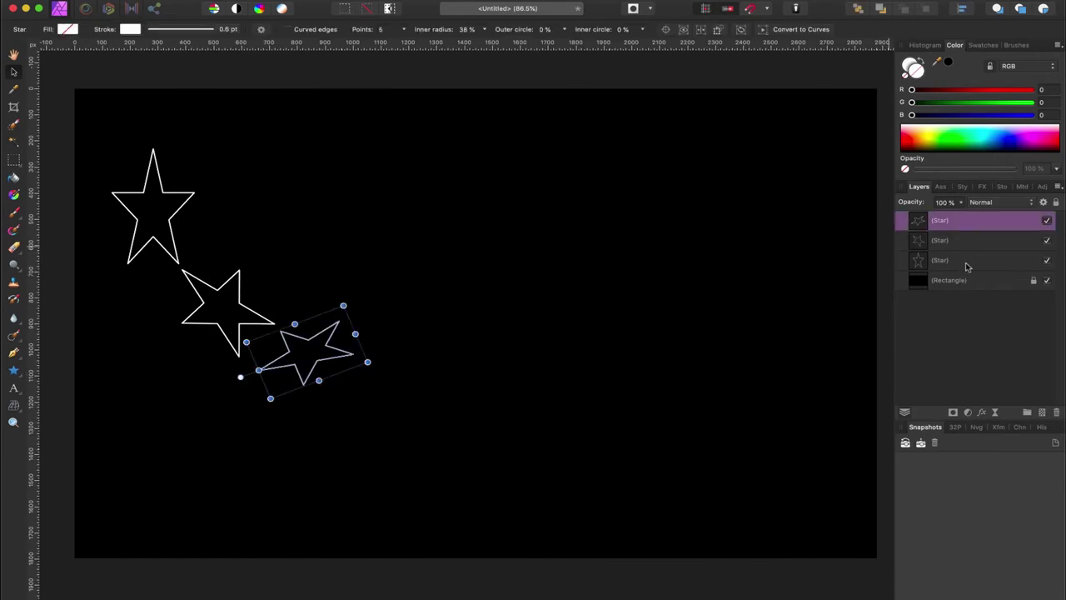
left_click(967, 263, "shift")
key("super+g")
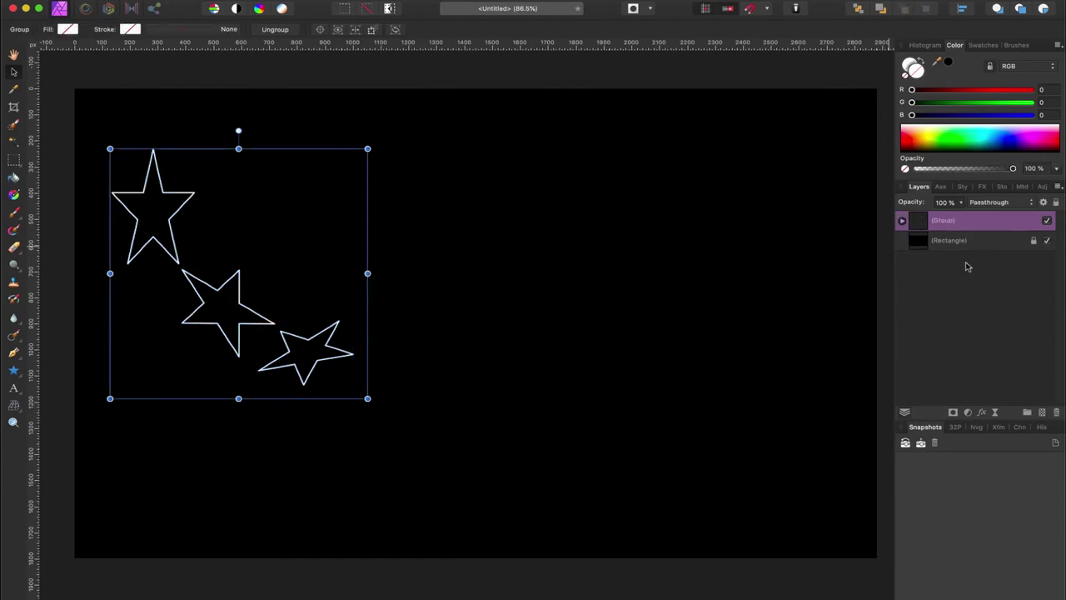
left_click(1056, 202)
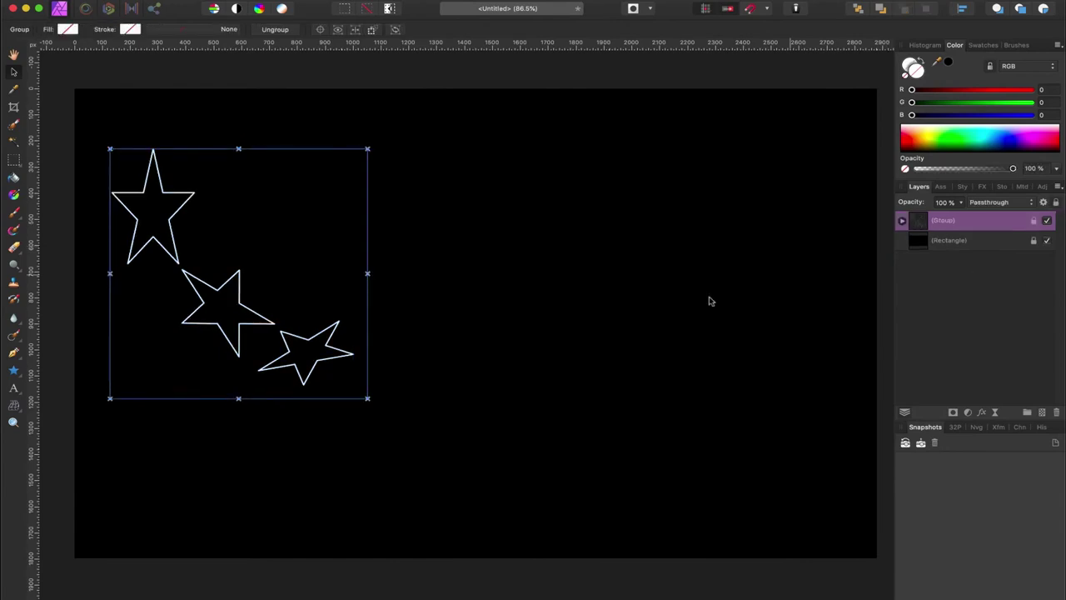
left_click(630, 299)
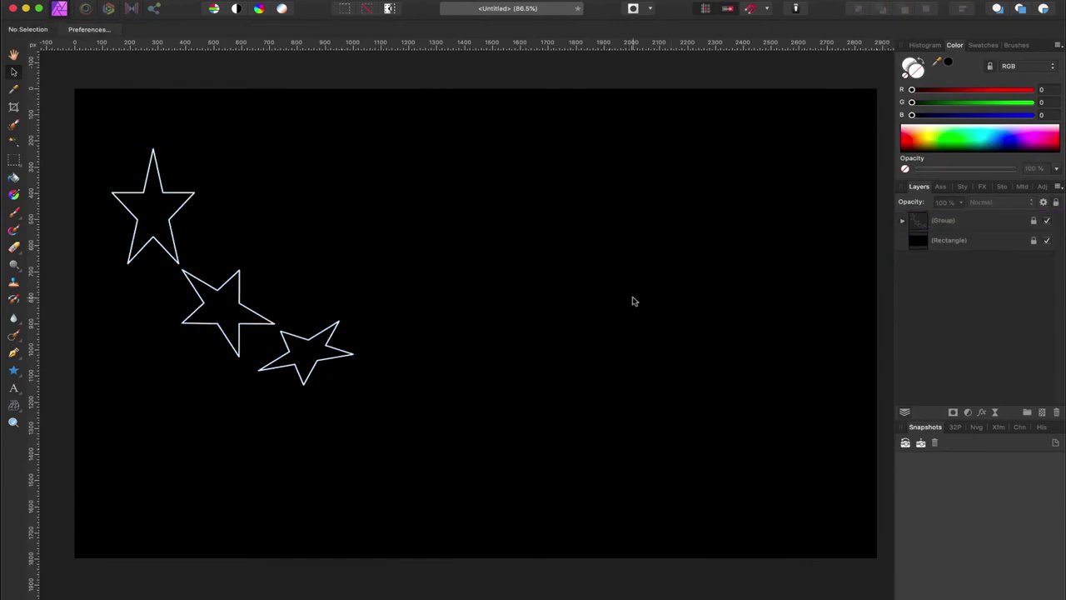
- Draw a new star outline near the top of the canvas and nudge it down slightly
left_click(14, 371)
left_click_drag(310, 151, 357, 202)
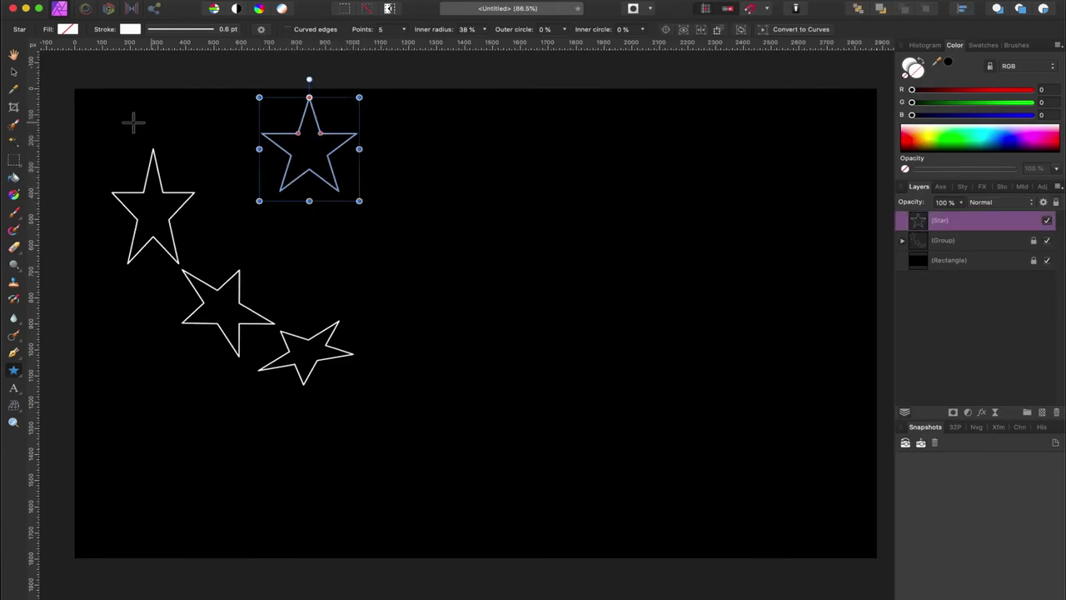
left_click(14, 73)
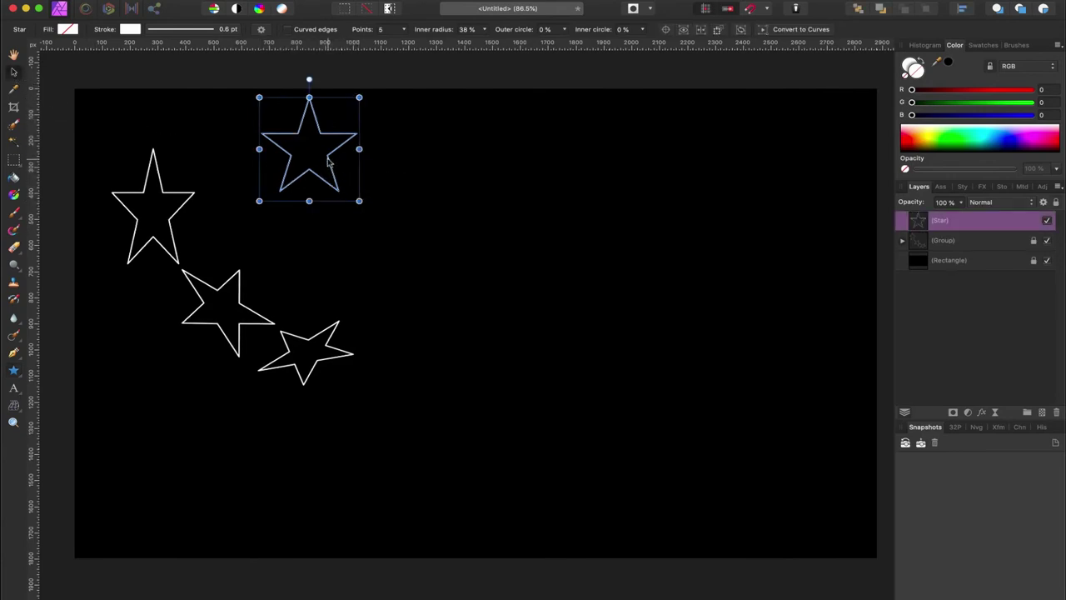
left_click_drag(332, 164, 339, 181)
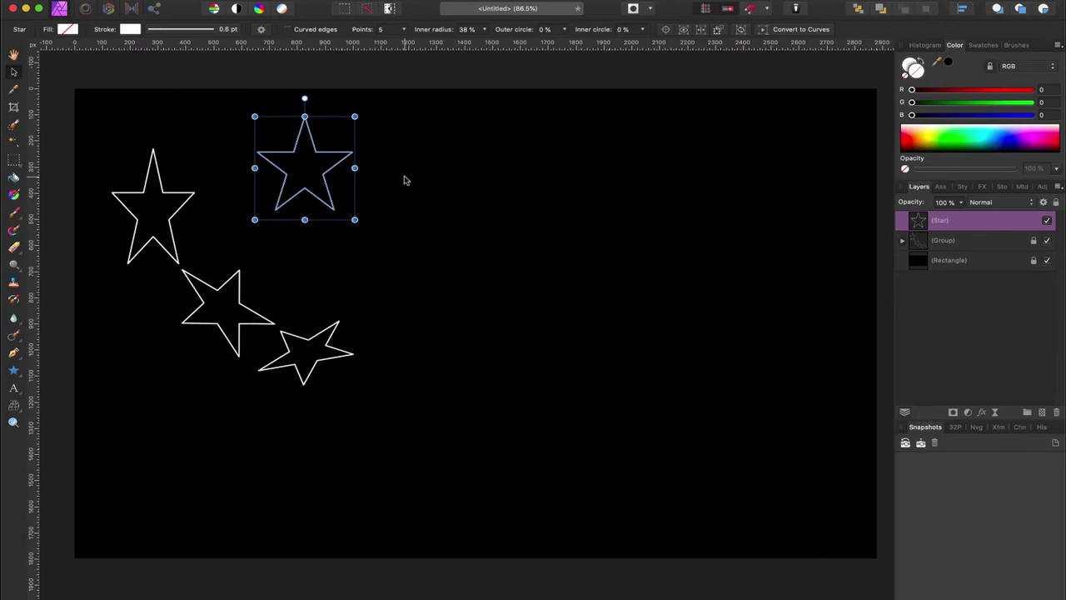
- Duplicate the upper star, rotate the copy about 56°, shrink it and set it beside the original
key("super+j")
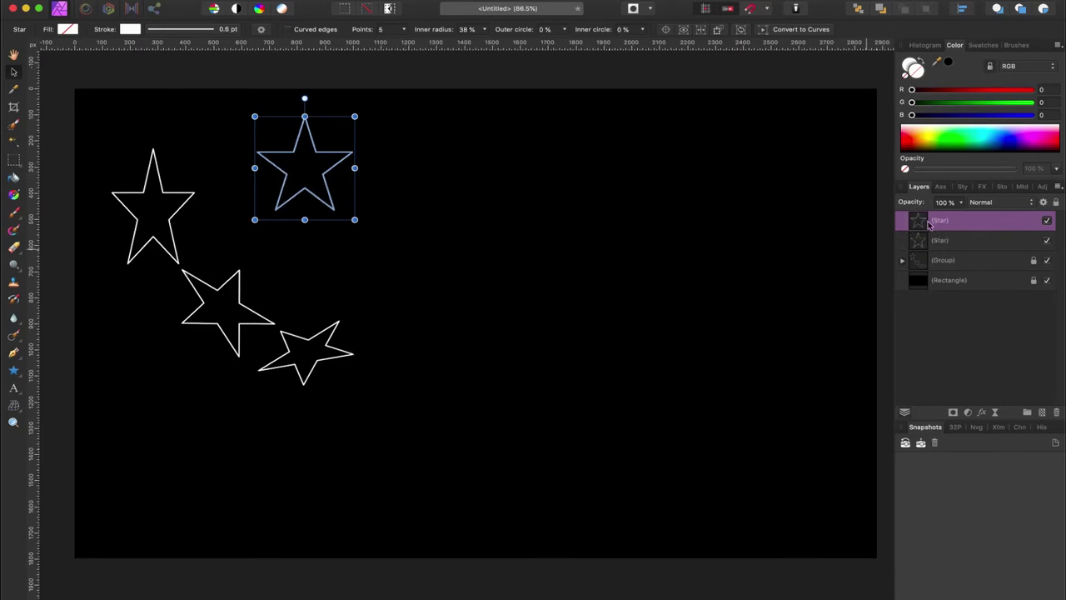
left_click_drag(330, 211, 423, 277)
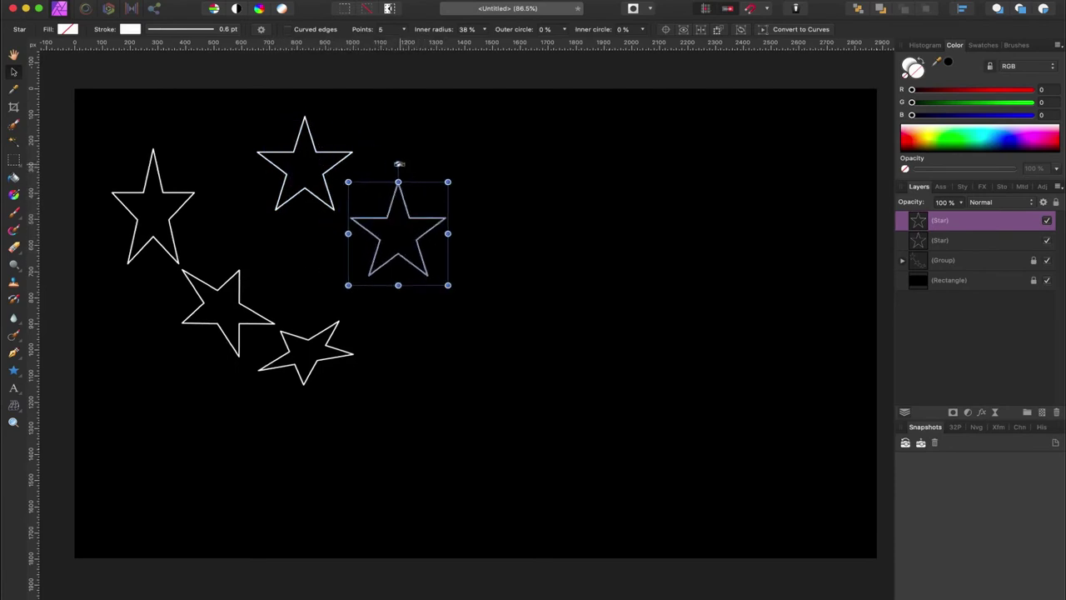
left_click_drag(399, 164, 366, 220)
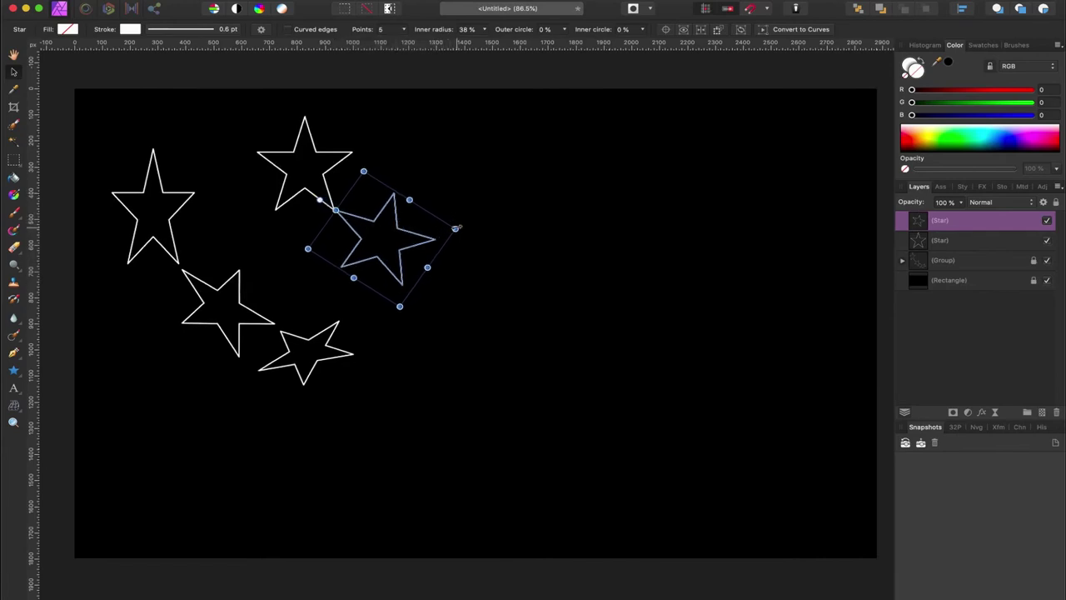
left_click_drag(454, 228, 445, 227)
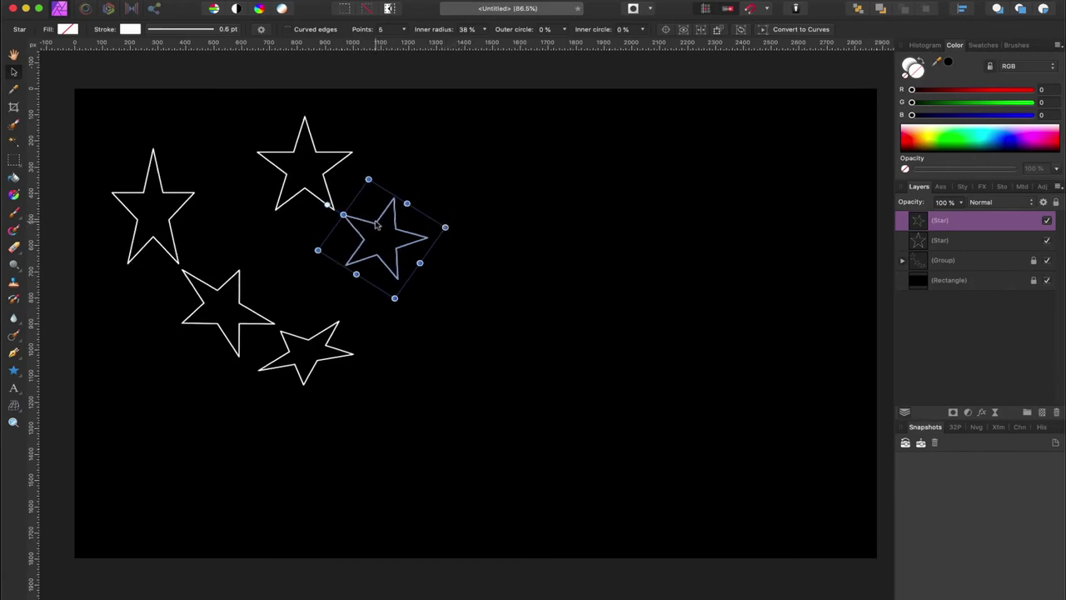
left_click_drag(372, 223, 366, 221)
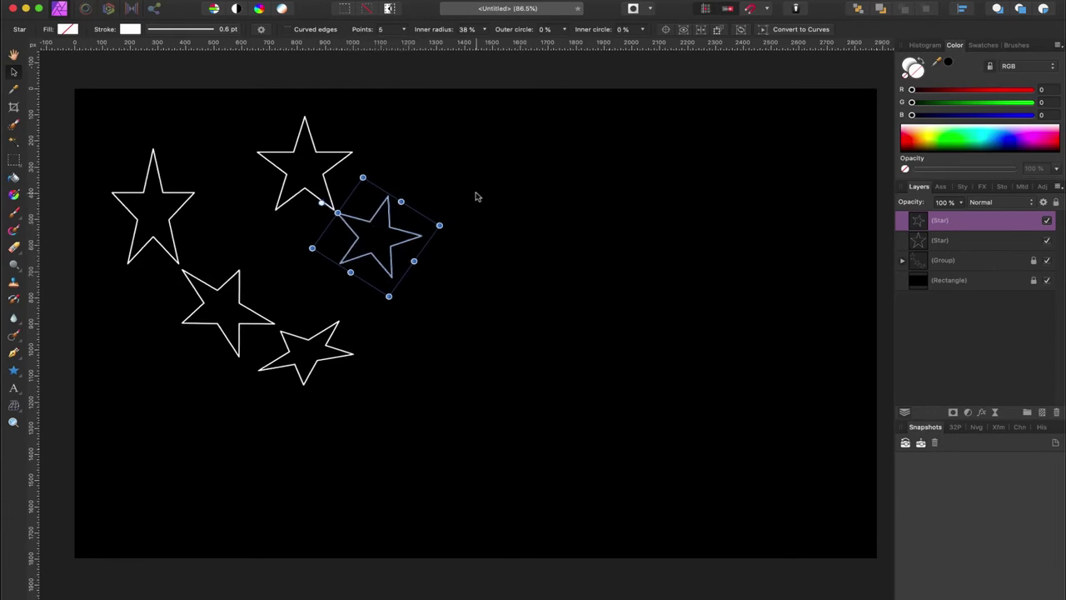
- Repeat Cmd+J six times so the transformed star copies spiral inward, shrinking
key("super+j")
key("super+j")
key("super+j")
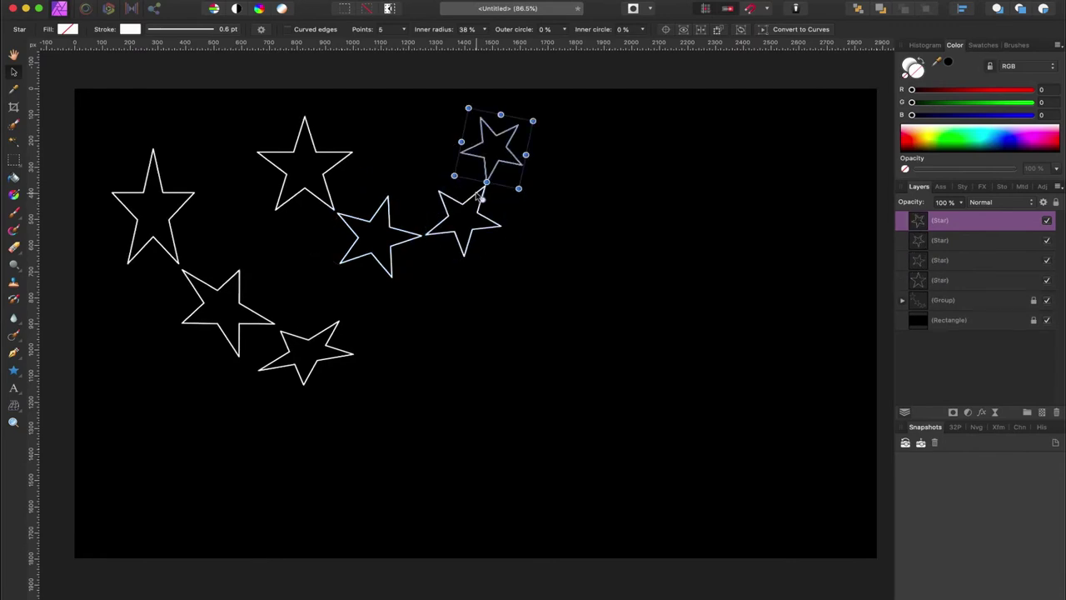
key("super+j")
key("super+j")
key("super+j")
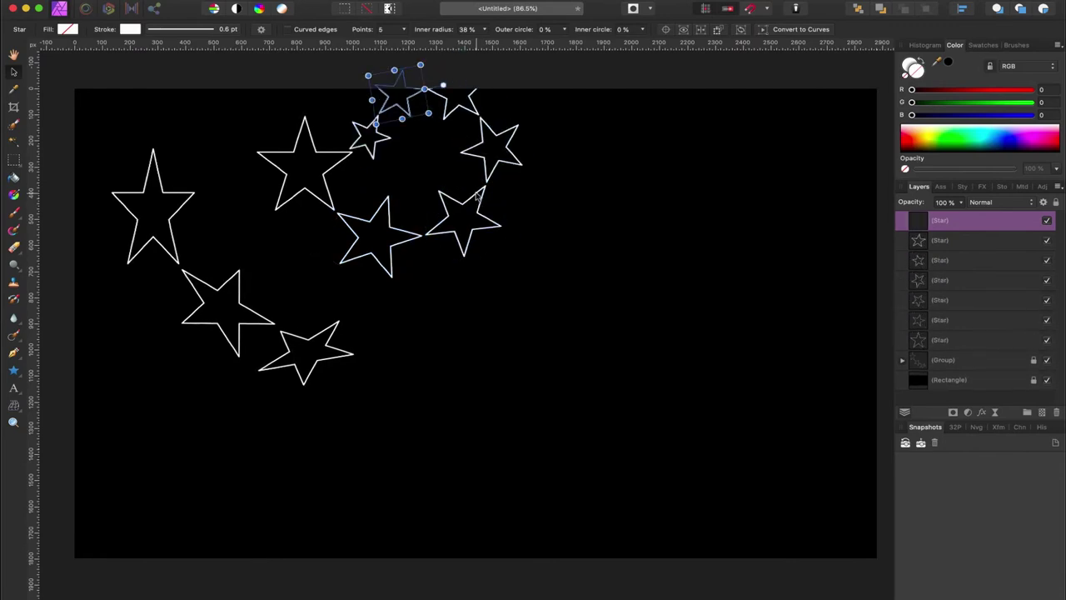
key("super+j")
key("super+j")
key("super+j")
key("super+j")
key("super+j")
key("super+j")
key("super+j")
key("super+j")
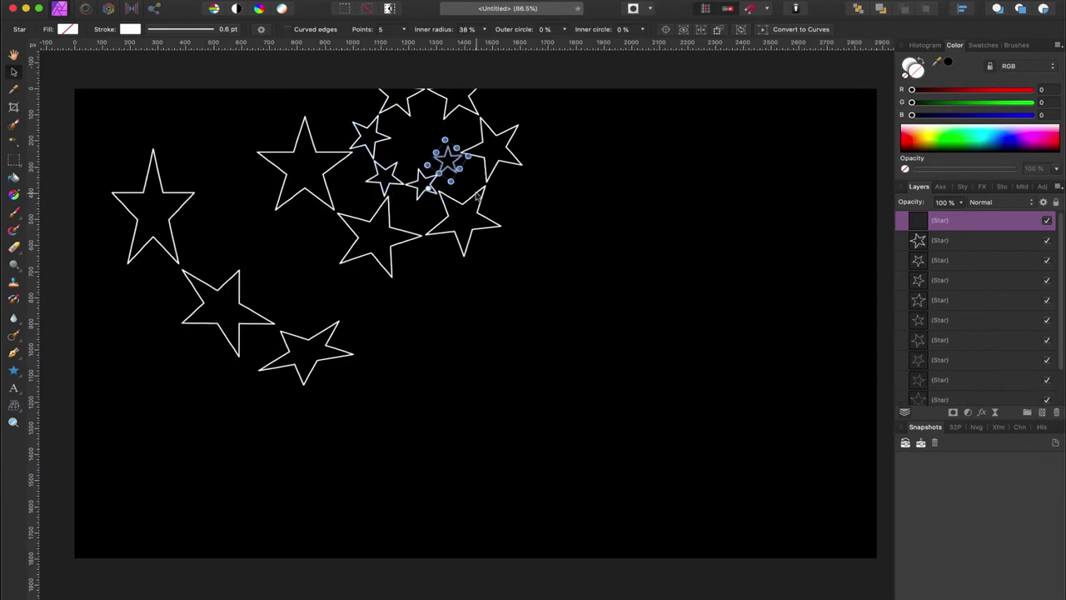
key("super+j")
key("super+j")
key("super+j")
key("super+j")
key("super+j")
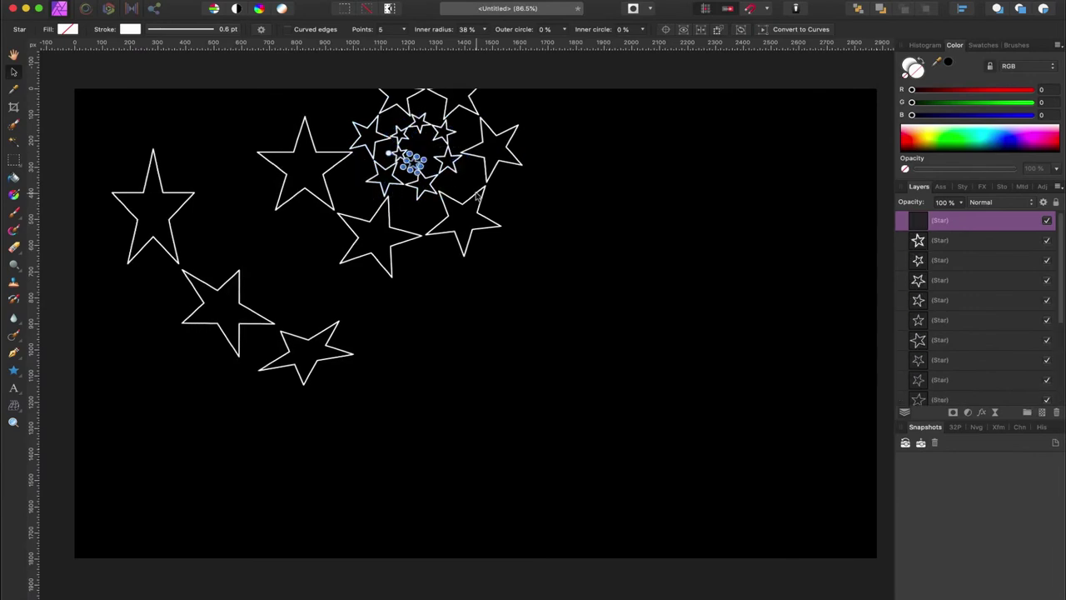
key("super+j")
key("super+j")
key("super+j")
key("super+j")
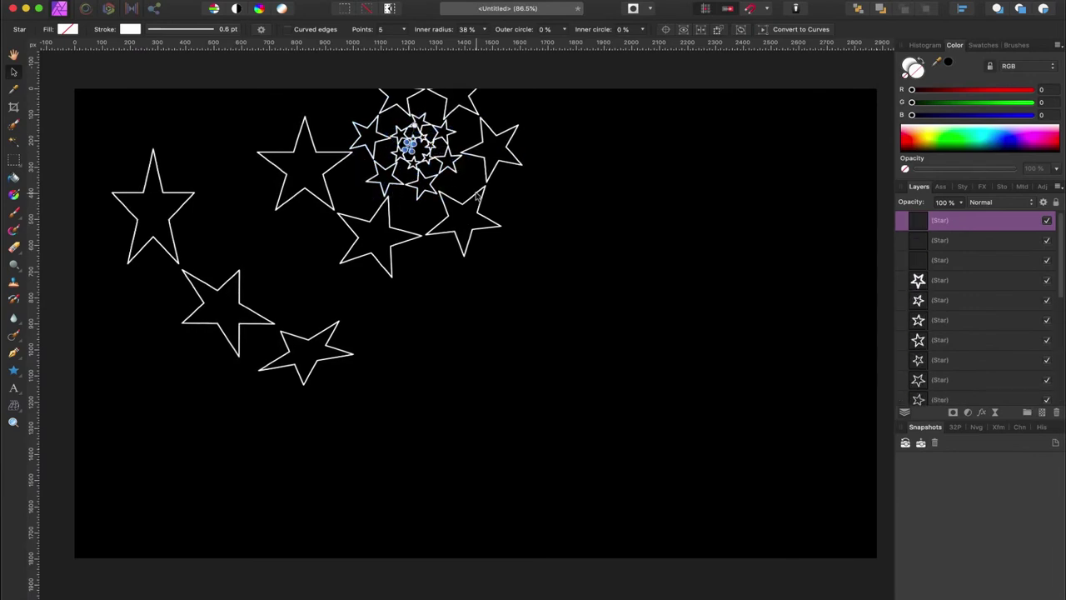
key("super+j")
key("super+j")
key("super+j")
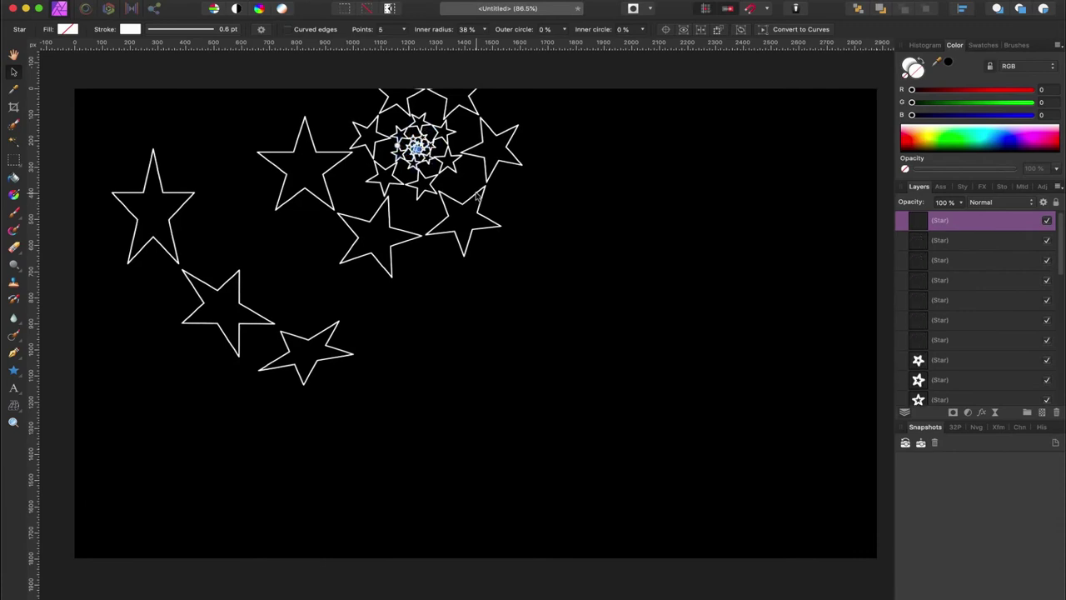
- Select all the spiral's star layers in the Layers panel
left_click(691, 229)
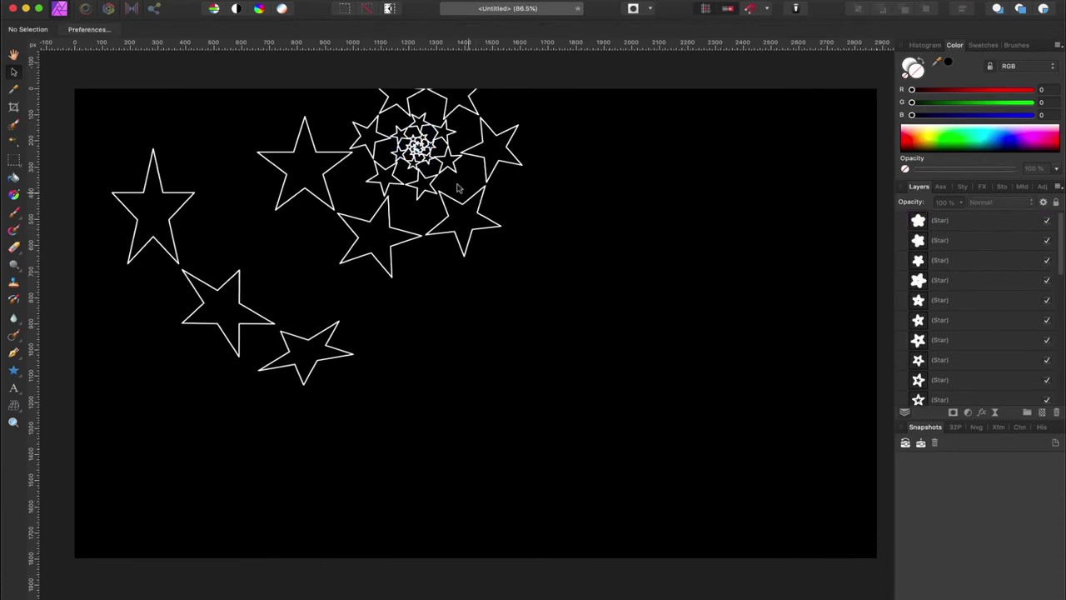
left_click(958, 221)
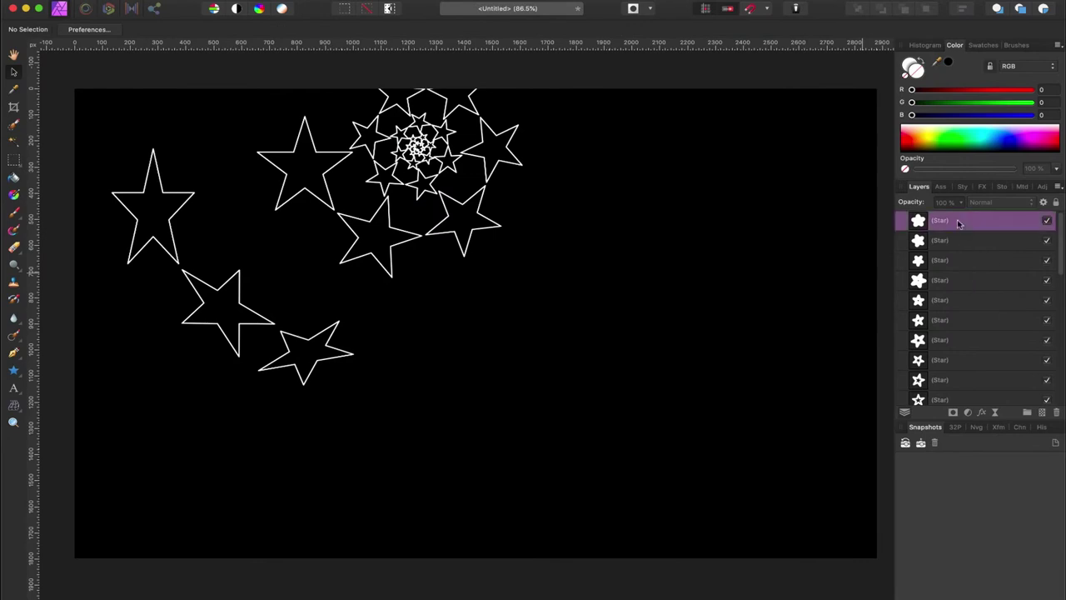
scroll(958, 274, "down", 5)
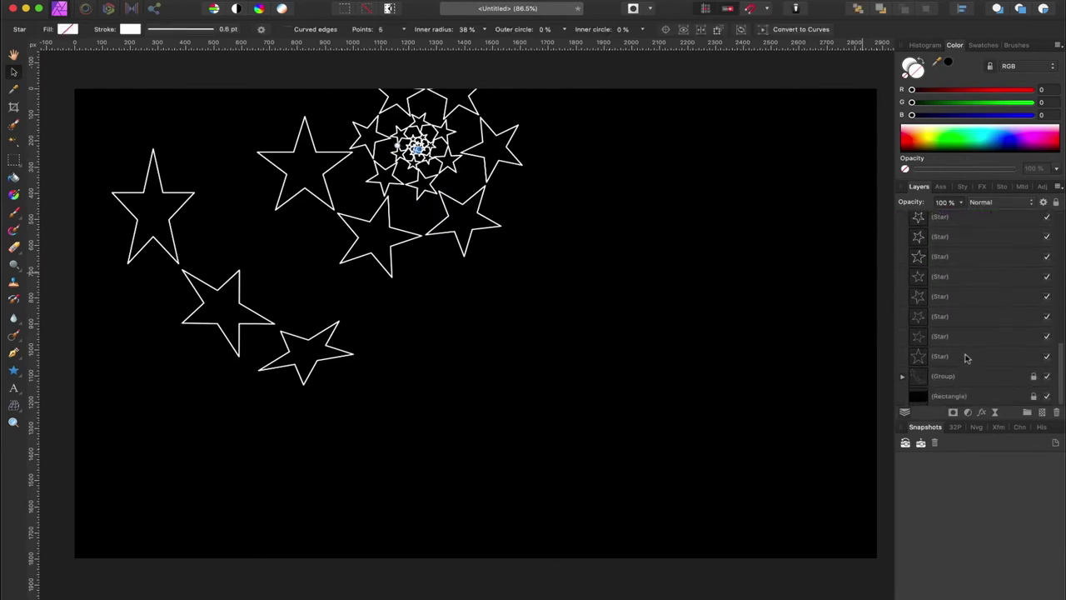
left_click(966, 357, "shift")
- Group the selected stars and drag the spiral group up-left next to the first star
key("super+g")
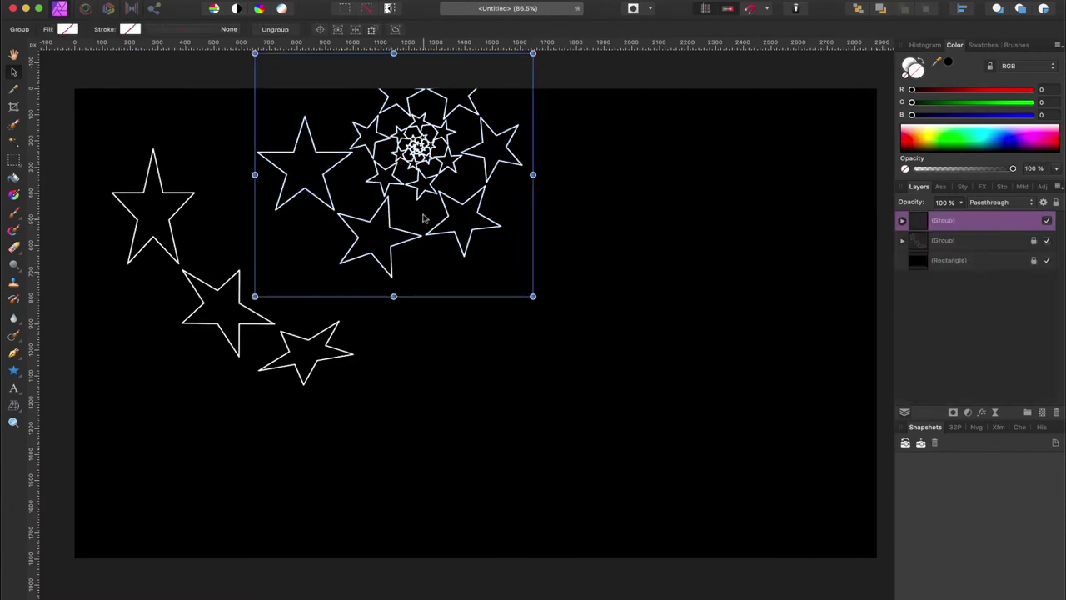
left_click_drag(445, 196, 592, 338)
left_click(797, 282)
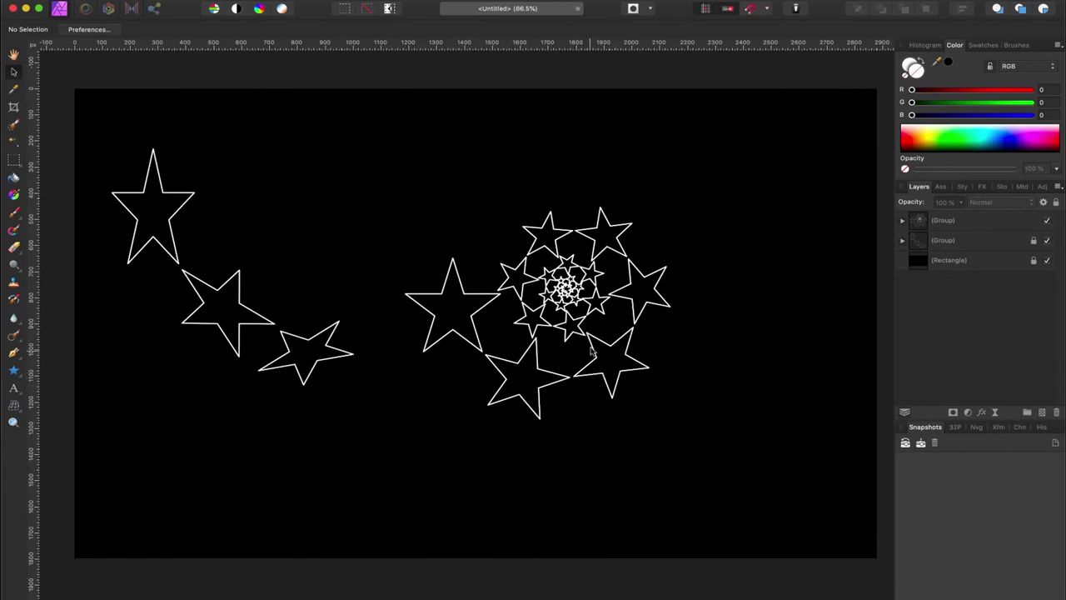
left_click_drag(591, 351, 338, 210)
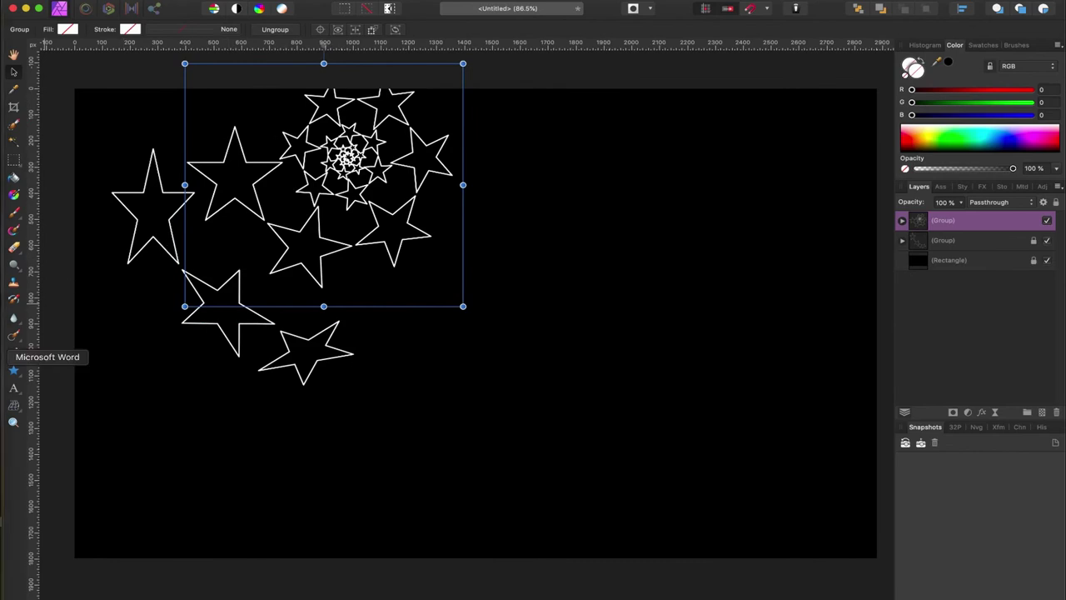
- Paint a hooked stroke right of the stars using a narrower Paint Brush
left_click(14, 372)
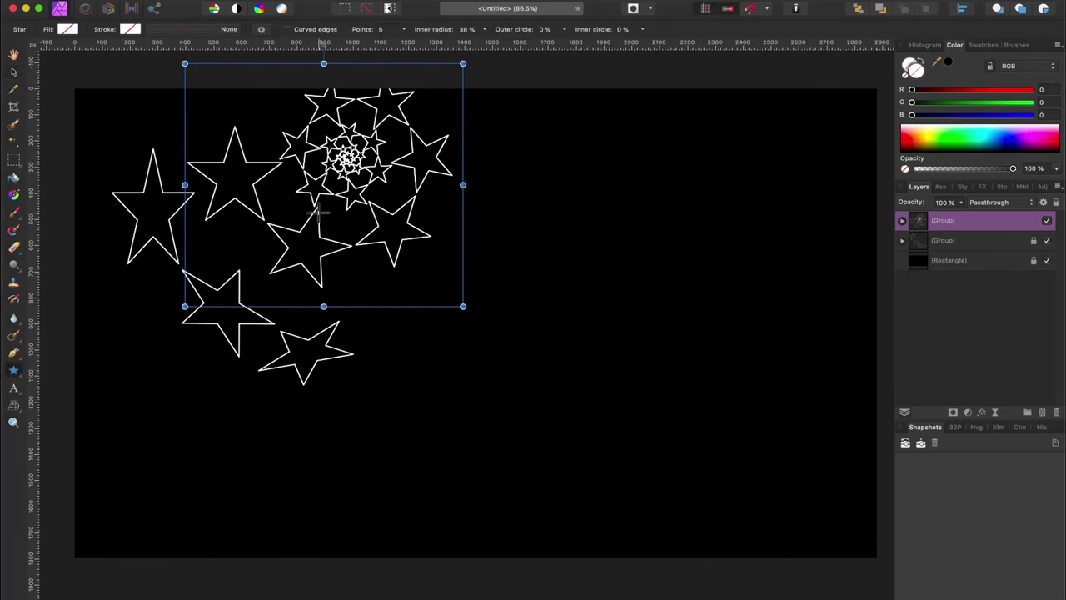
left_click(409, 431)
scroll(408, 431, "left", 1)
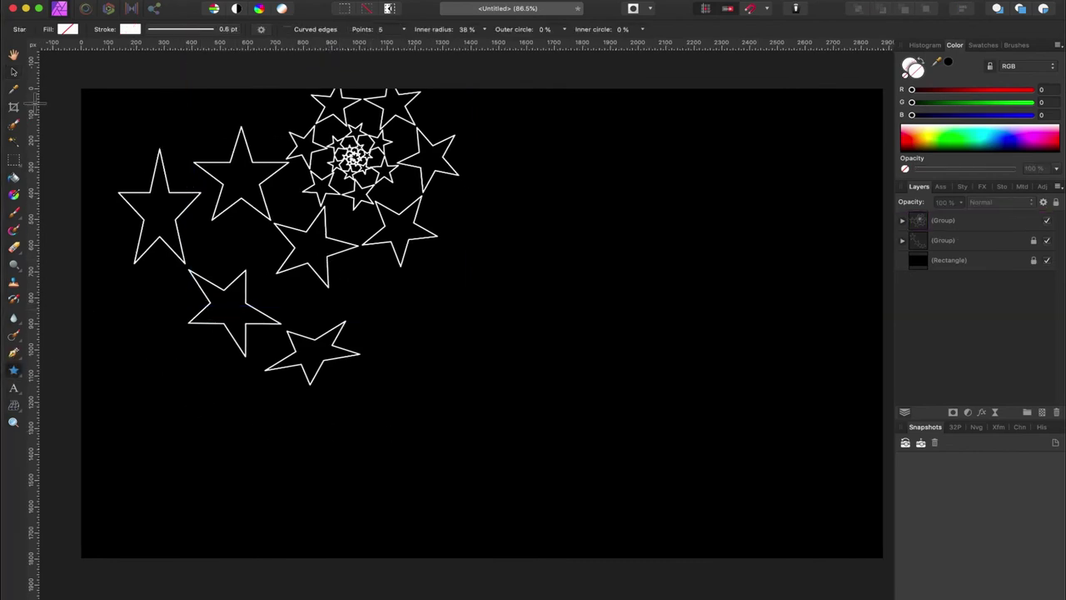
key("b")
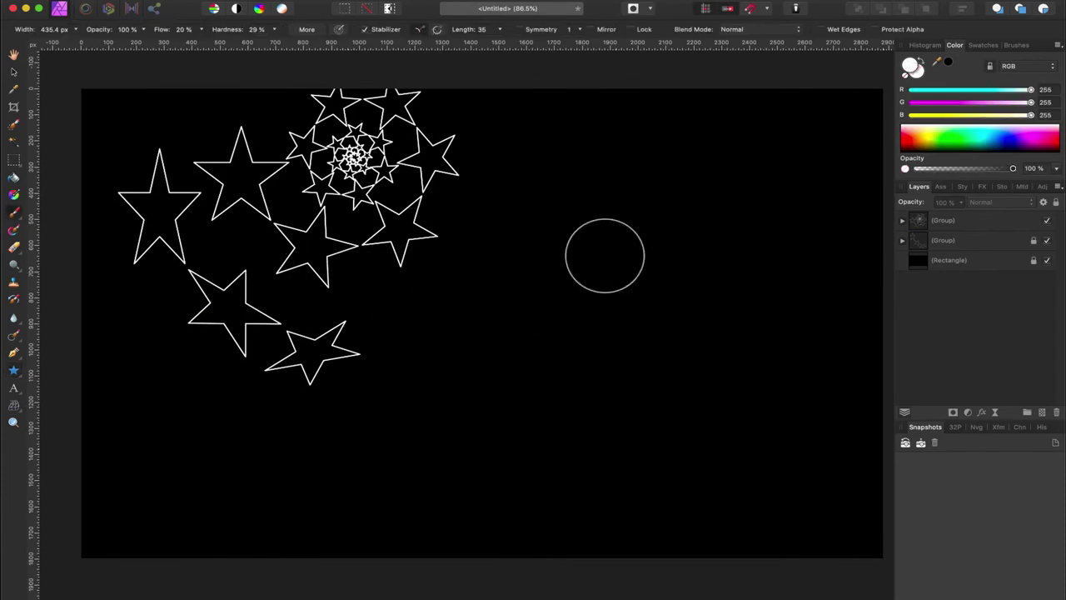
key("bracketleft")
key("bracketleft")
key("bracketleft")
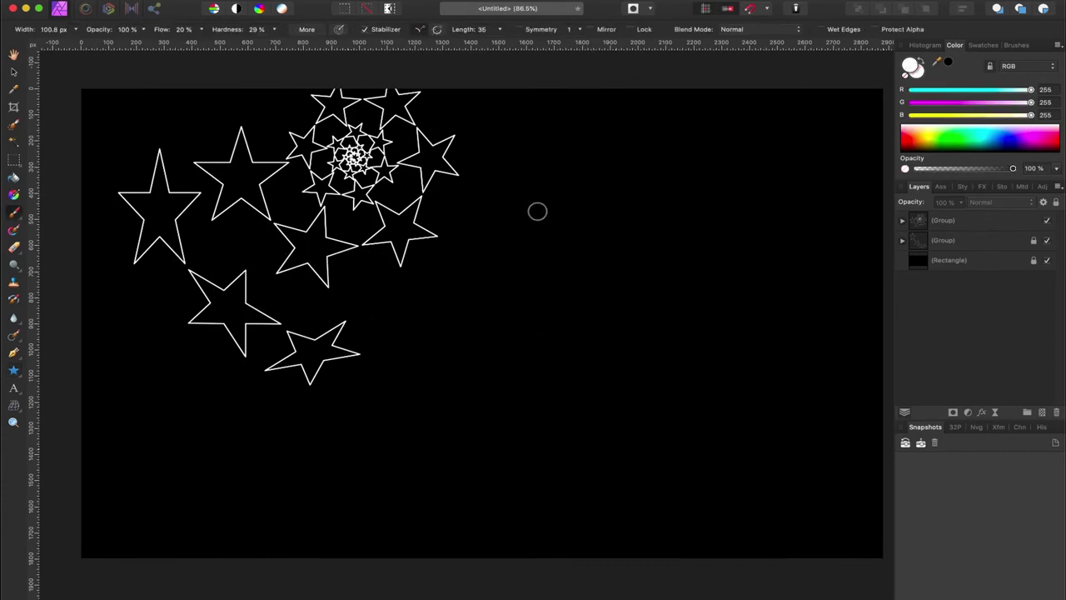
mouse_move(602, 214)
left_mouse_down()
mouse_move(621, 241)
mouse_move(601, 205)
mouse_move(629, 235)
mouse_move(739, 268)
mouse_move(743, 377)
left_mouse_up()
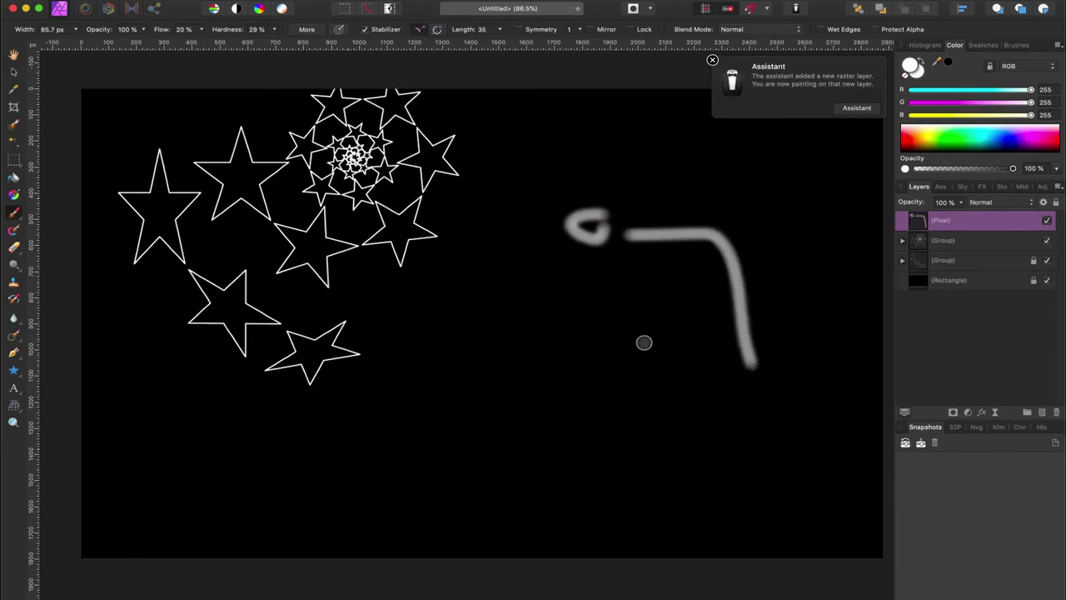
key("v")
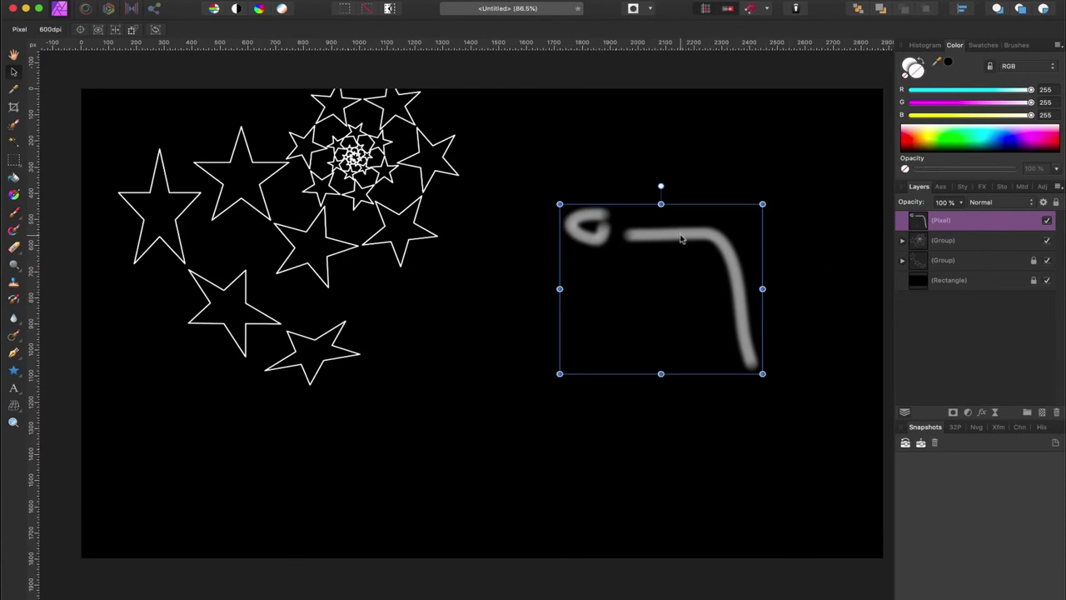
- Duplicate the painted stroke, then move, rotate about 30° and shrink the copy below it
key("super+j")
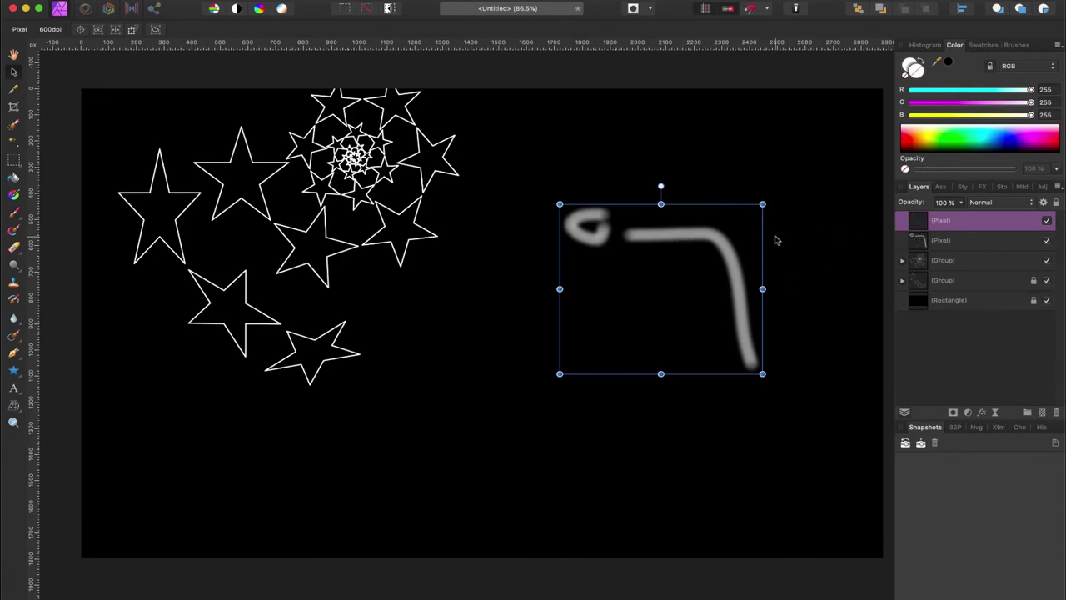
mouse_move(727, 261)
left_mouse_down()
mouse_move(731, 384)
mouse_move(702, 380)
left_mouse_up()
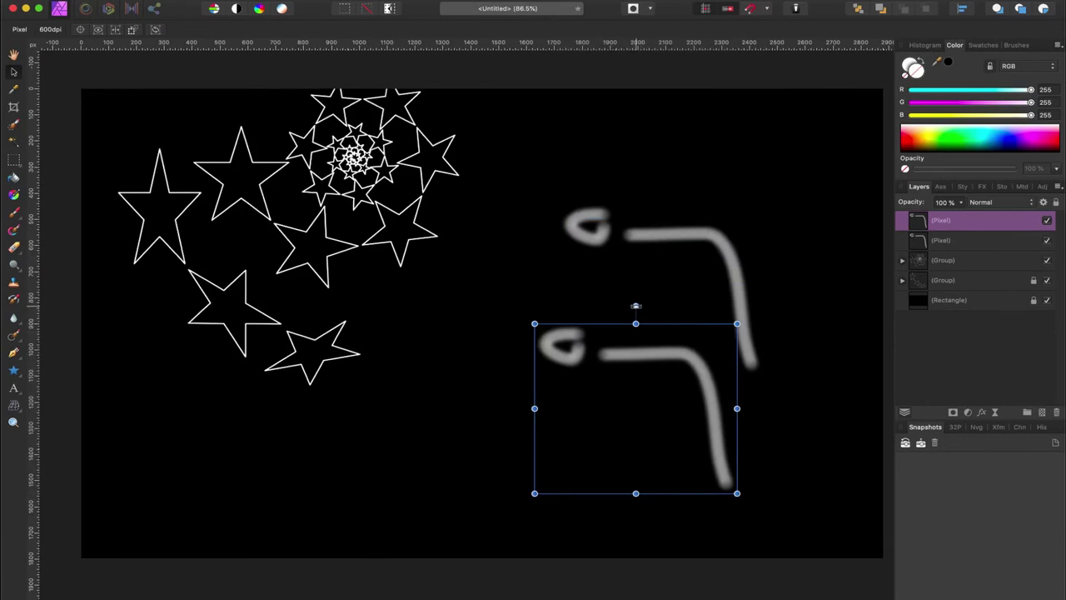
mouse_move(635, 306)
left_mouse_down()
mouse_move(742, 335)
mouse_move(748, 356)
left_mouse_up()
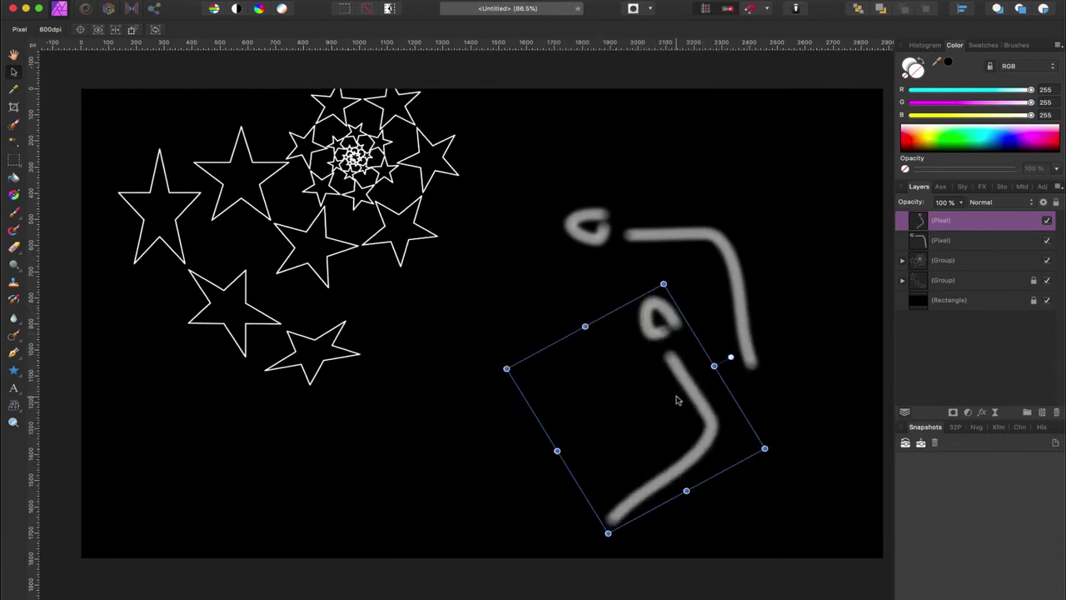
left_click(676, 400)
mouse_move(675, 417)
left_mouse_down()
mouse_move(708, 445)
mouse_move(771, 466)
left_mouse_up()
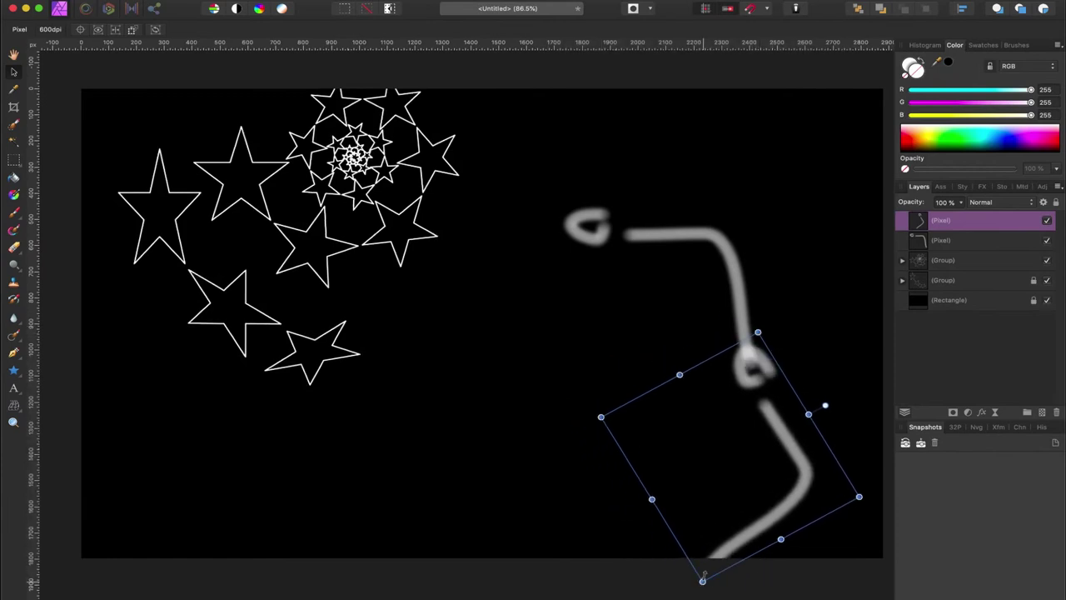
mouse_move(704, 576)
left_mouse_down()
mouse_move(719, 509)
mouse_move(739, 480)
left_mouse_up()
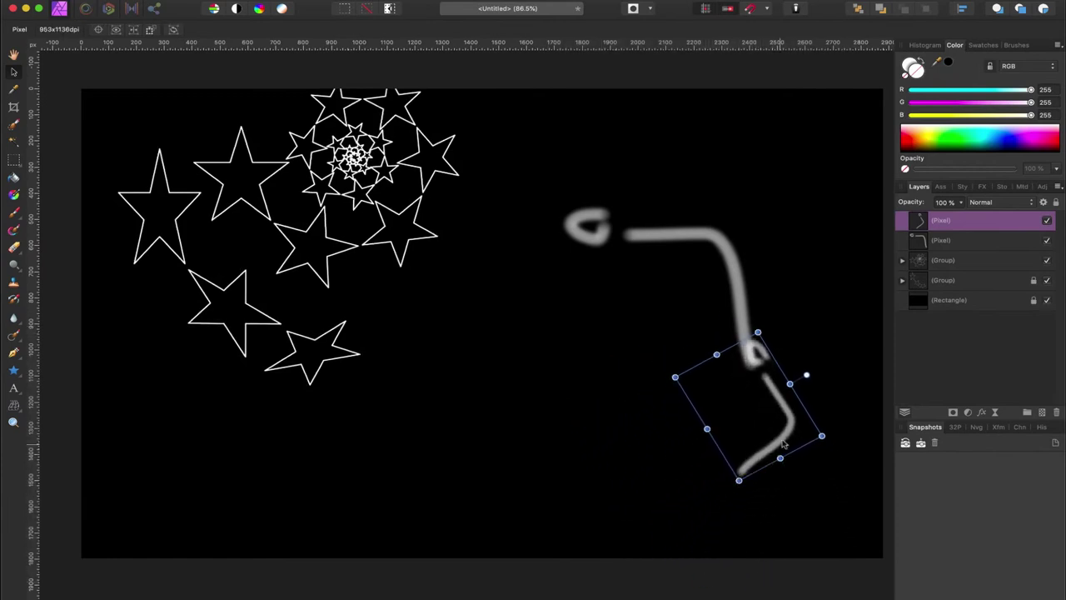
left_click_drag(783, 427, 761, 415)
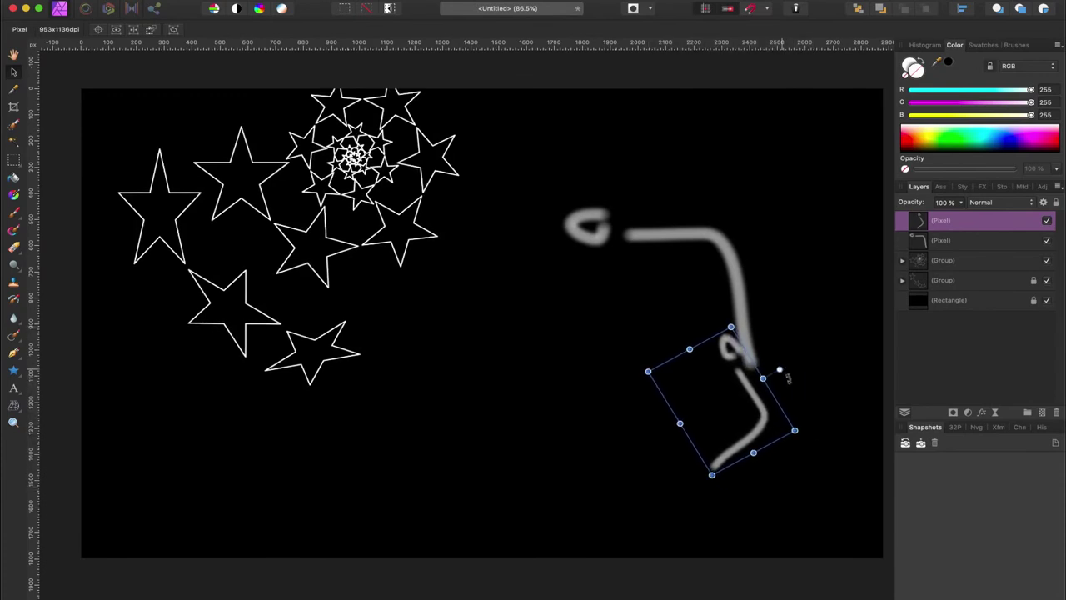
mouse_move(781, 369)
left_mouse_down()
mouse_move(733, 450)
mouse_move(738, 465)
mouse_move(768, 403)
mouse_move(742, 385)
left_mouse_up()
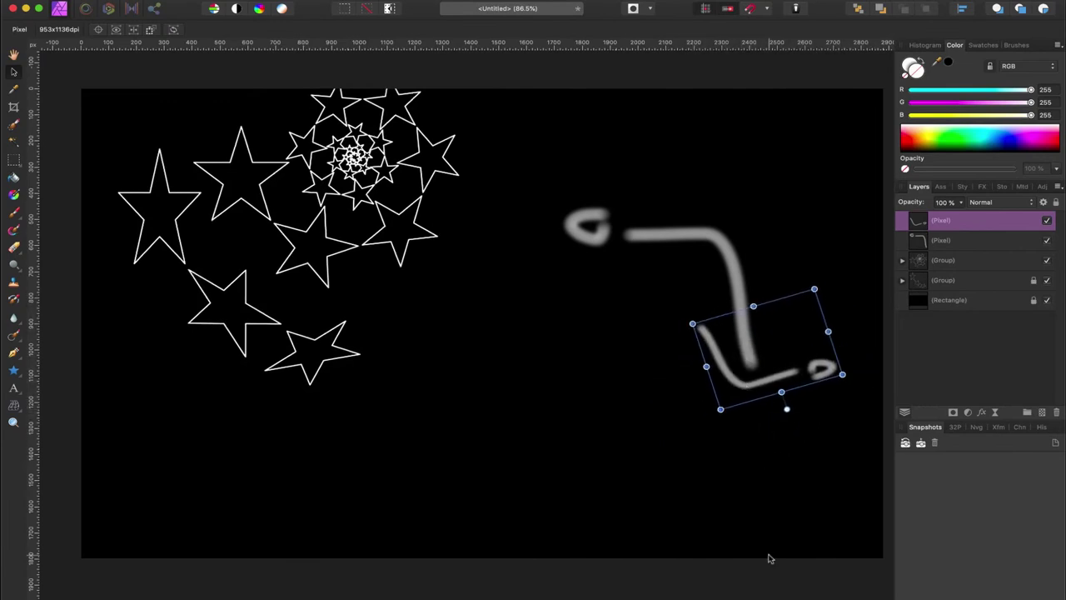
- Duplicate the stroke twice more, then undo the rotated duplicate
key("super+j")
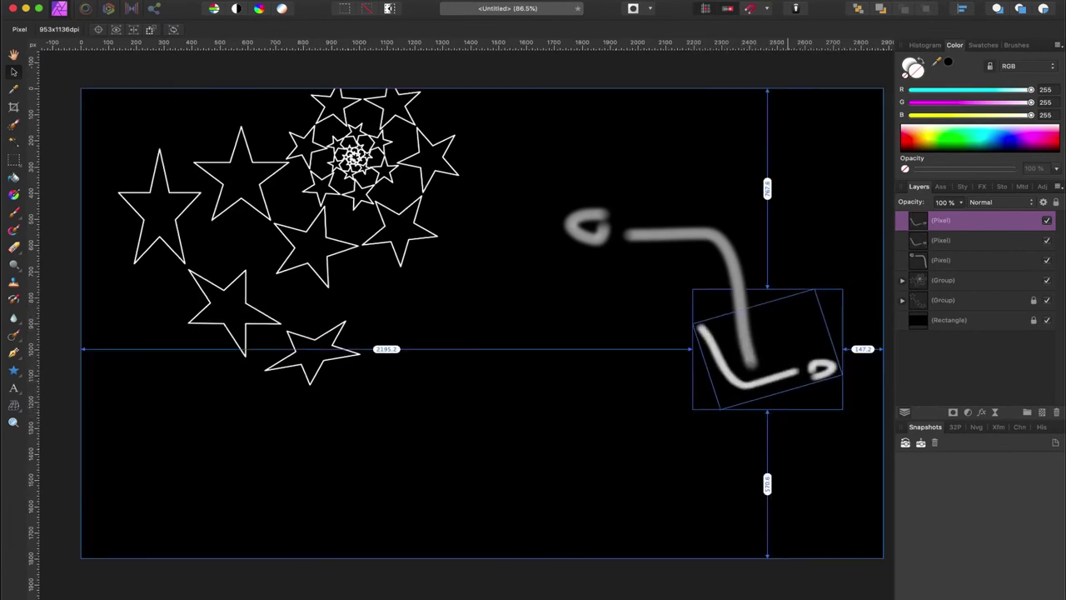
key("super+j")
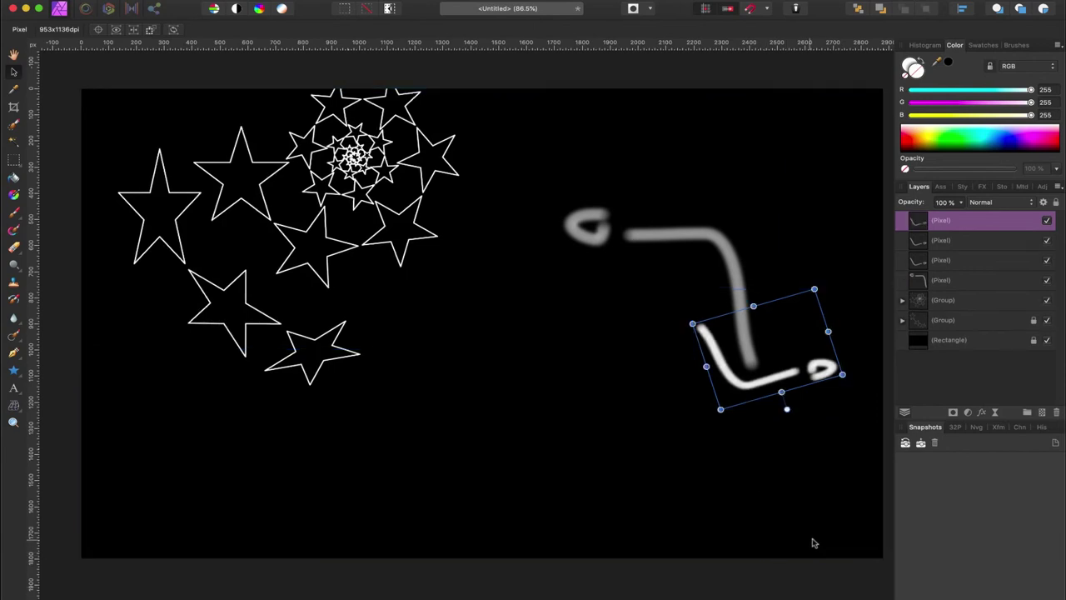
key("super+z")
key("super+z")
key("super+z")
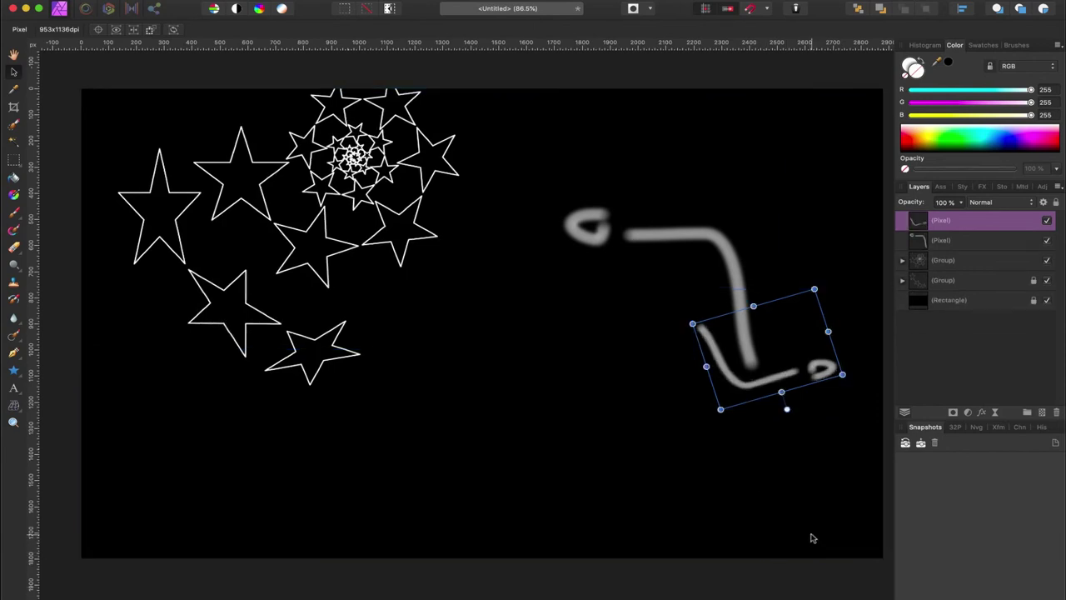
- Duplicate the stroke, move it down, shrink and rotate it, then repeat that transform twice
key("super+j")
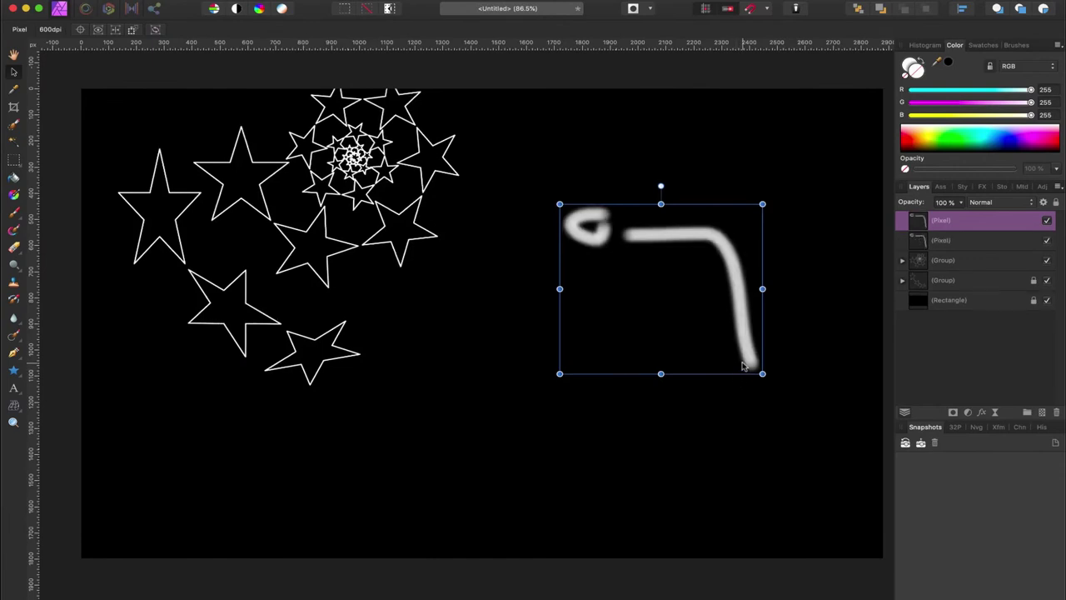
left_click_drag(736, 316, 746, 448)
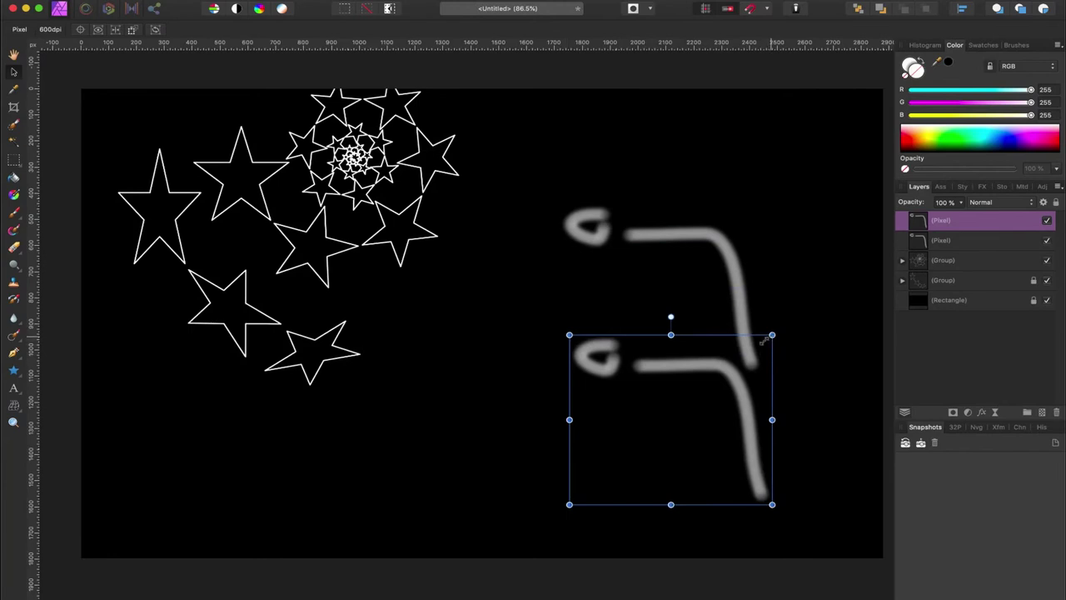
left_click_drag(772, 336, 685, 400)
mouse_move(629, 383)
left_mouse_down()
mouse_move(677, 371)
mouse_move(717, 450)
mouse_move(700, 480)
mouse_move(675, 468)
mouse_move(792, 397)
mouse_move(781, 373)
left_mouse_up()
key("super+j")
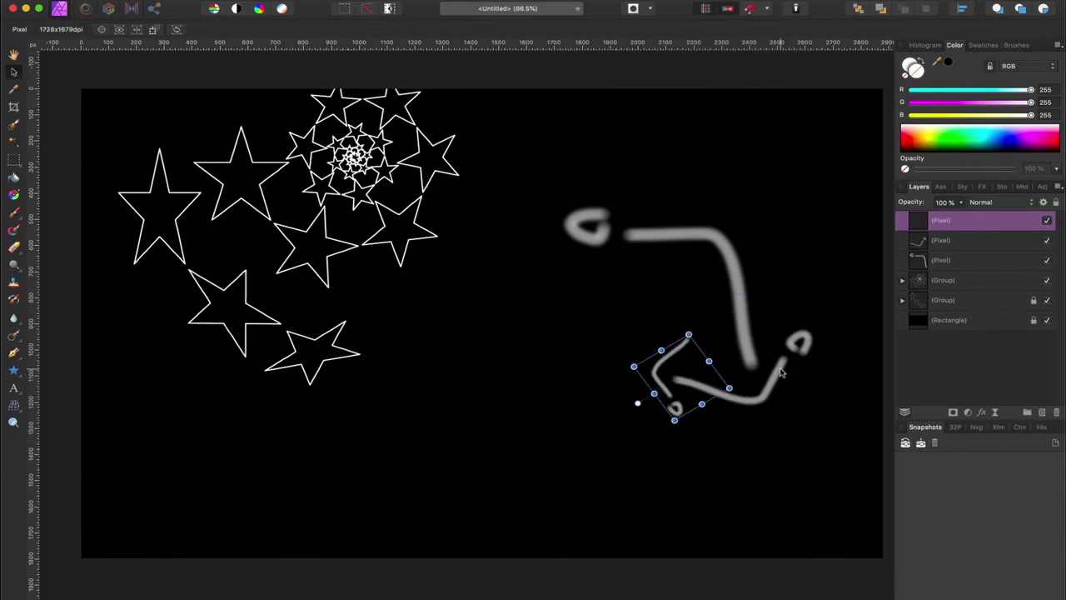
key("super+j")
key("super+j")
key("super+j")
key("super+j")
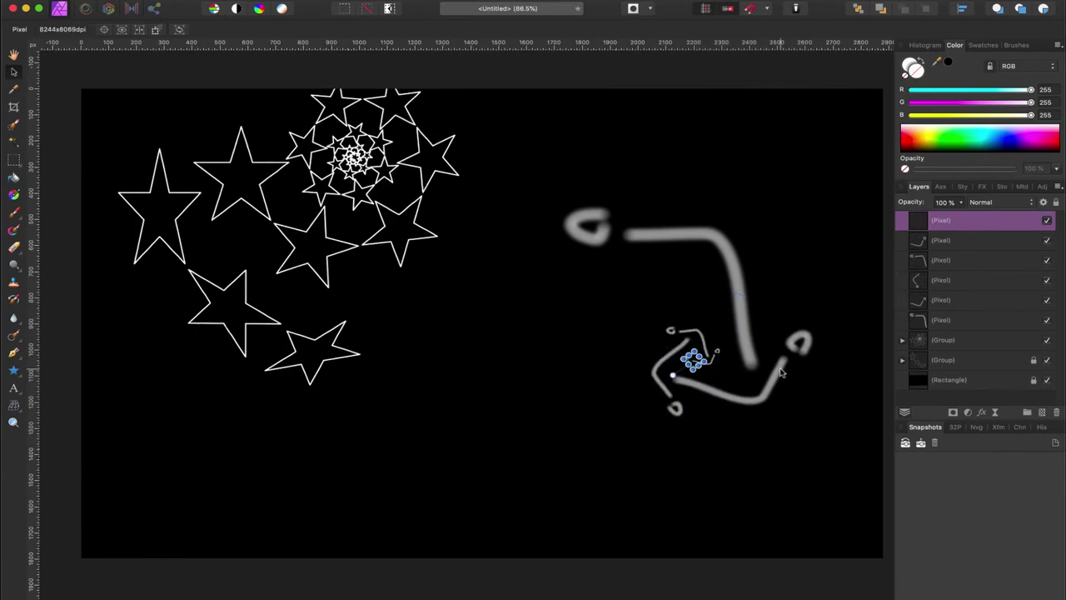
- Select all seven brush-stroke layers and group them with Cmd+G
left_click(802, 439)
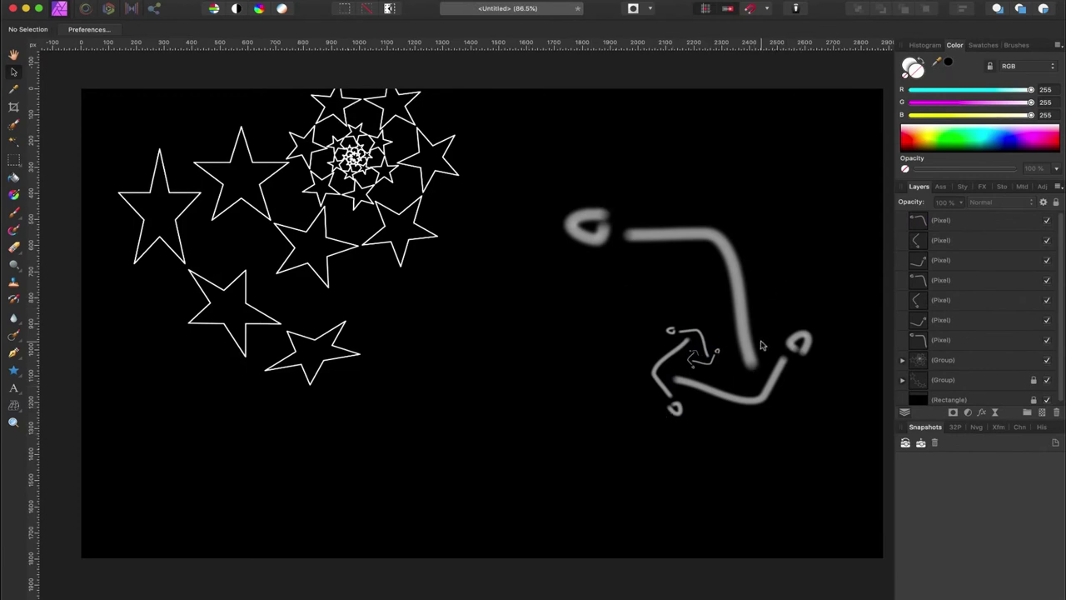
mouse_move(555, 199)
left_mouse_down()
mouse_move(756, 442)
mouse_move(817, 467)
left_mouse_up()
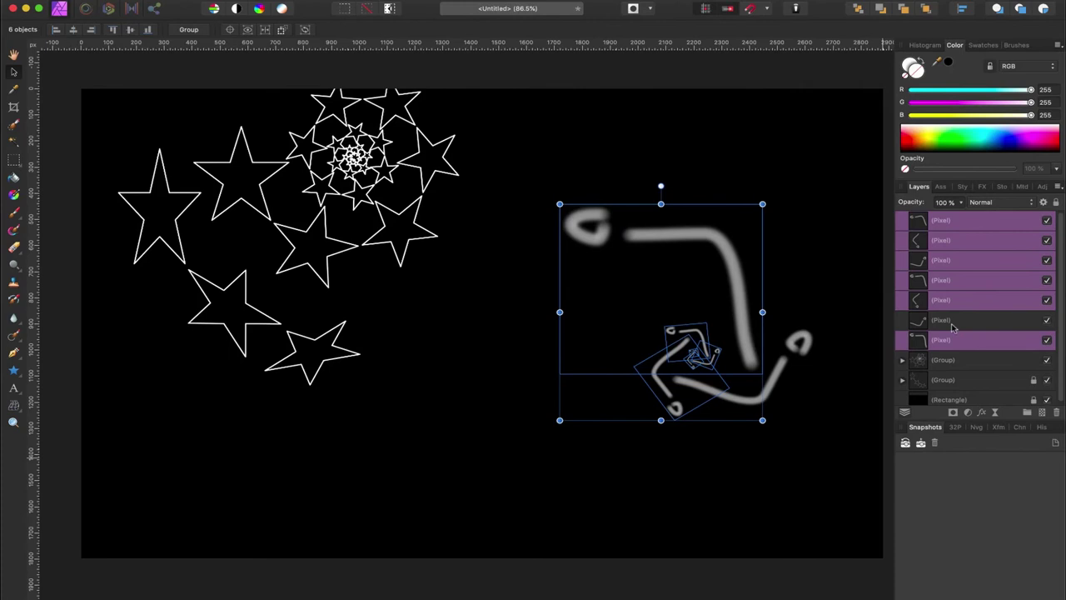
left_click(954, 328)
left_click(967, 222, "shift")
key("super+g")
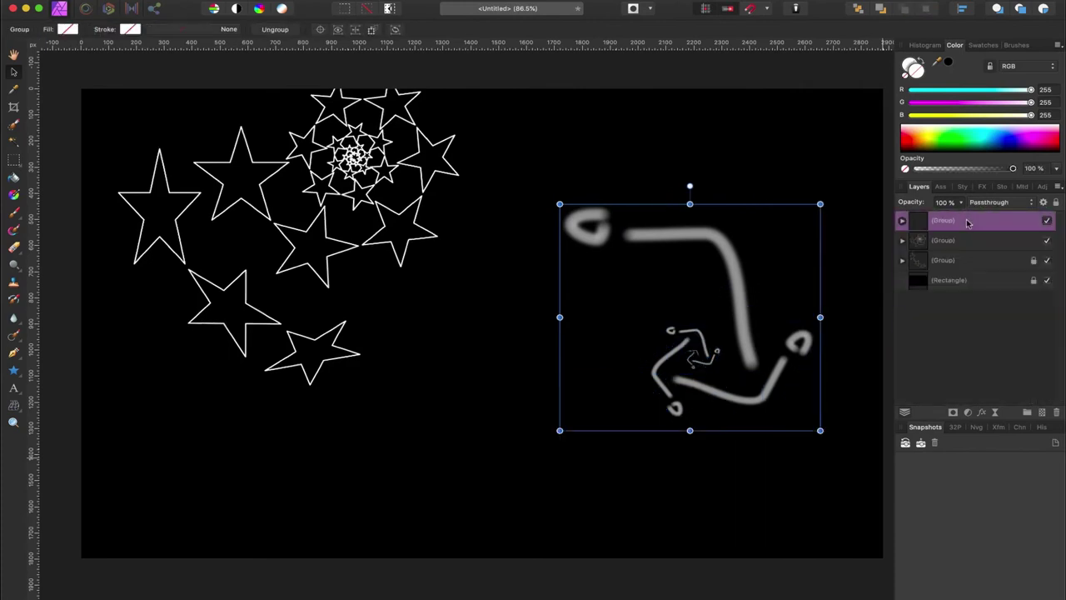
- Shift the stroke group up-left, then start a pen outline curving right below the spiral
left_click_drag(711, 263, 565, 108)
key("p")
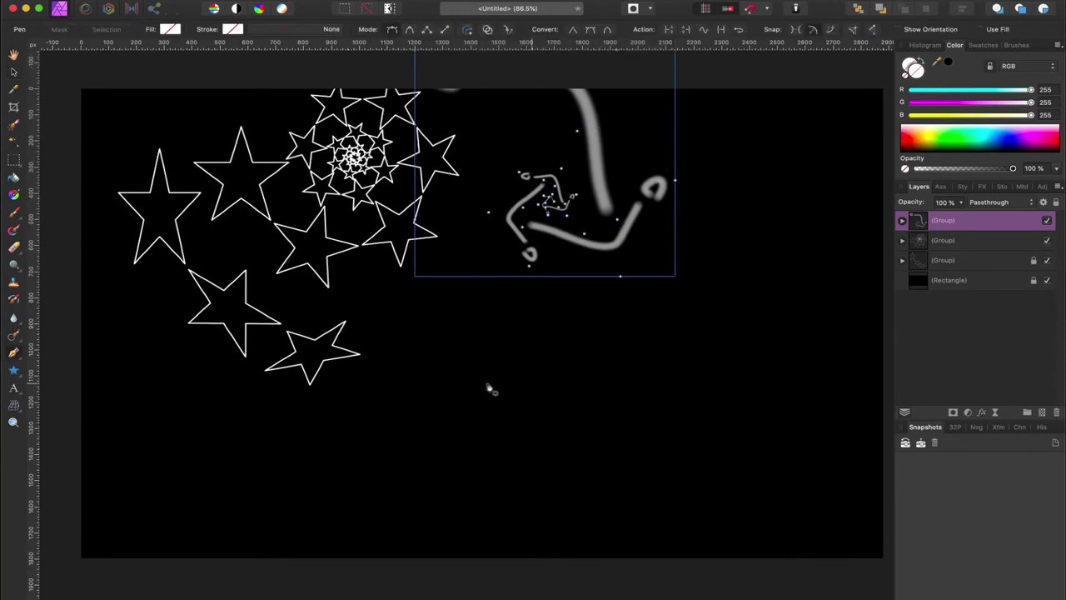
left_click(448, 371)
left_click_drag(680, 383, 714, 424)
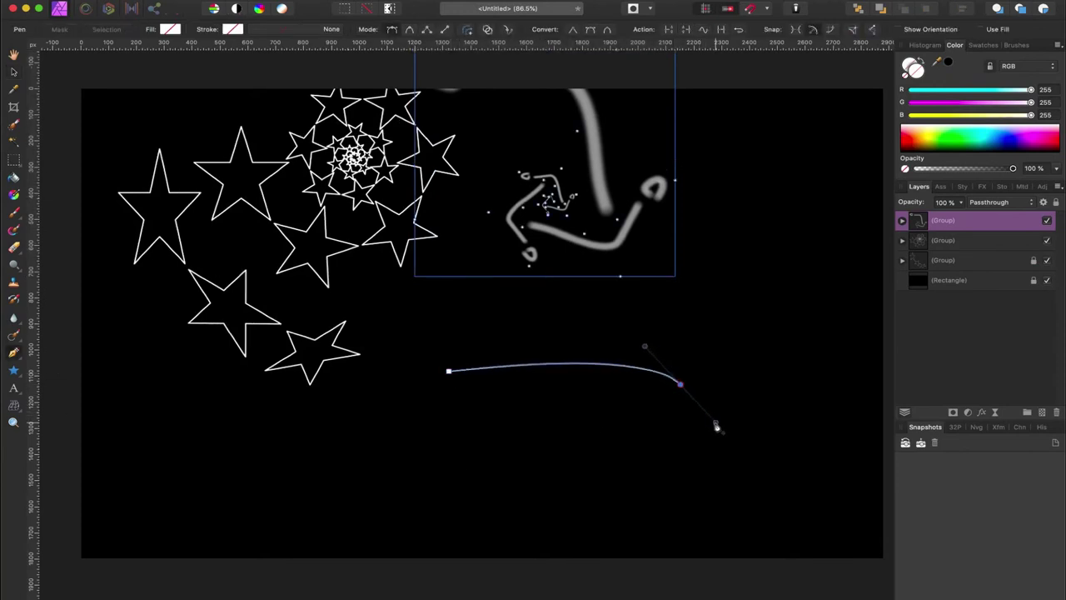
left_click(716, 423)
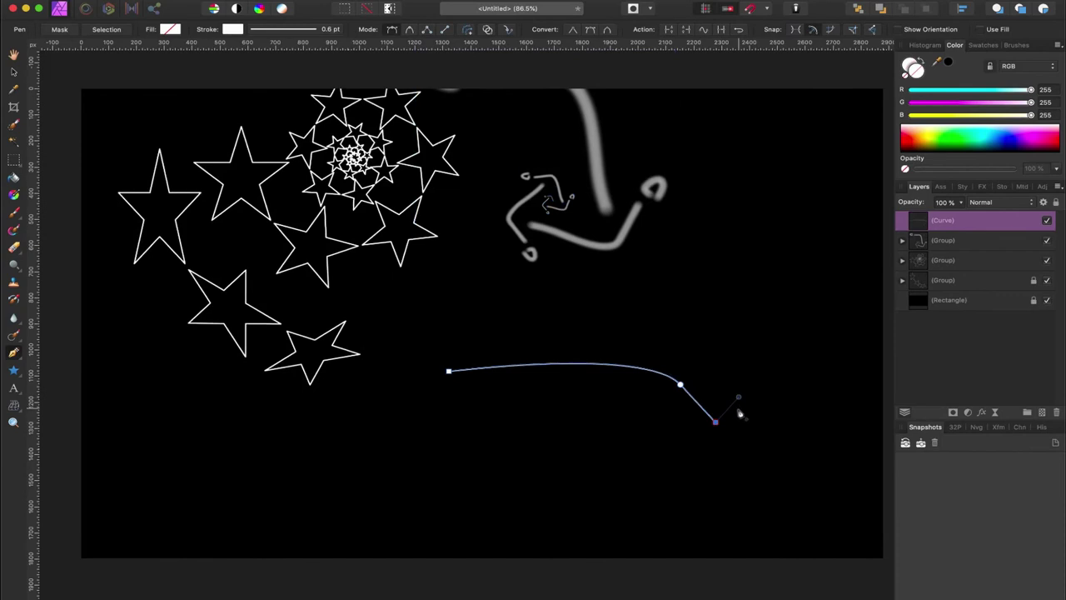
- Continue the outline down, along the bottom and lower left, closing it on its start node
left_click(741, 427)
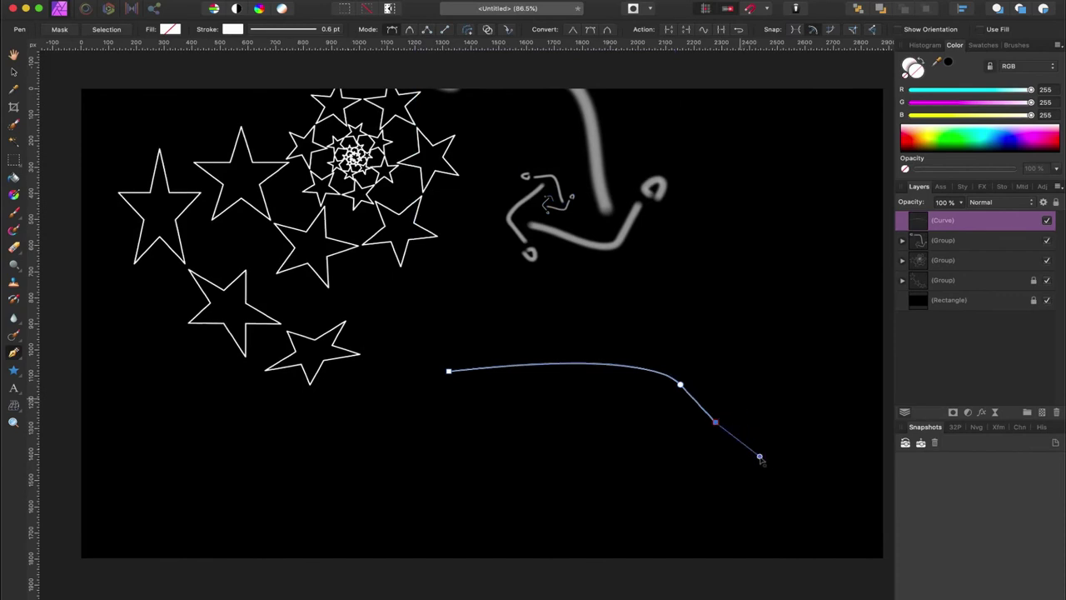
left_click_drag(760, 457, 676, 522)
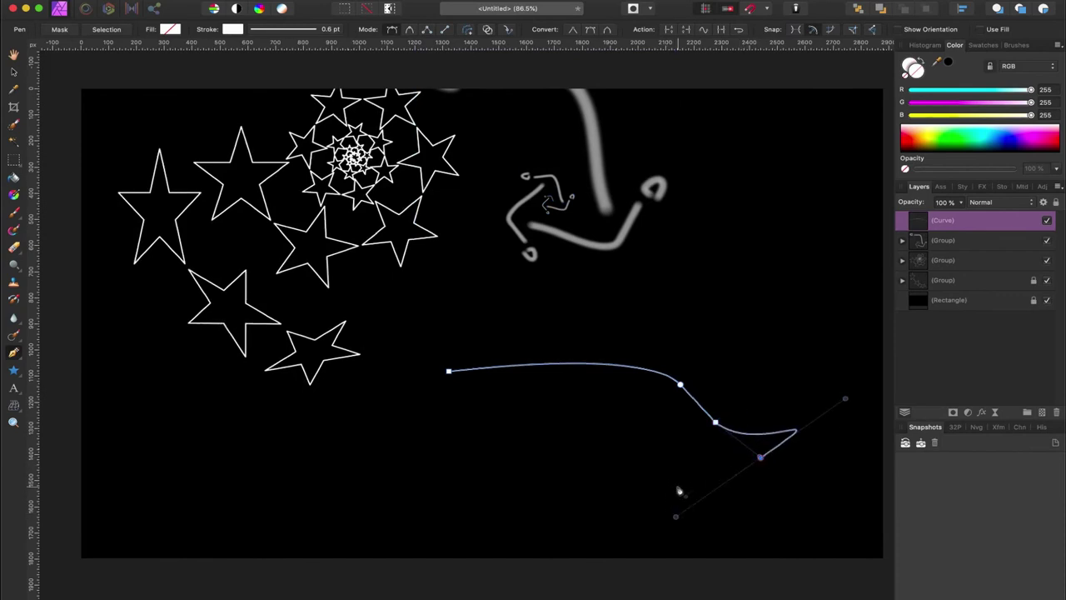
left_click_drag(672, 483, 639, 490)
left_click_drag(506, 464, 514, 443)
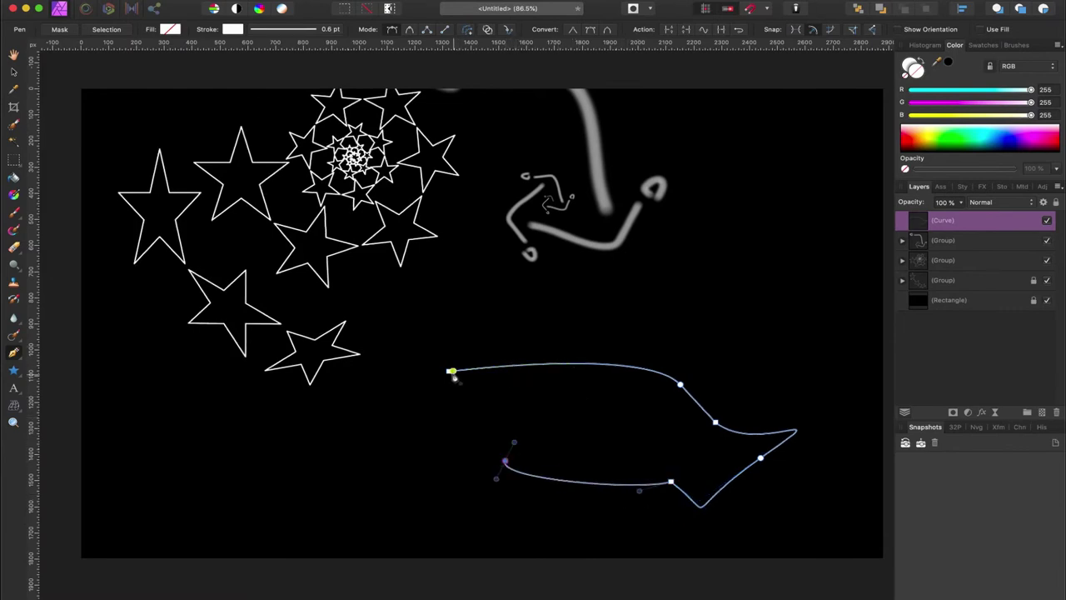
left_click(450, 373)
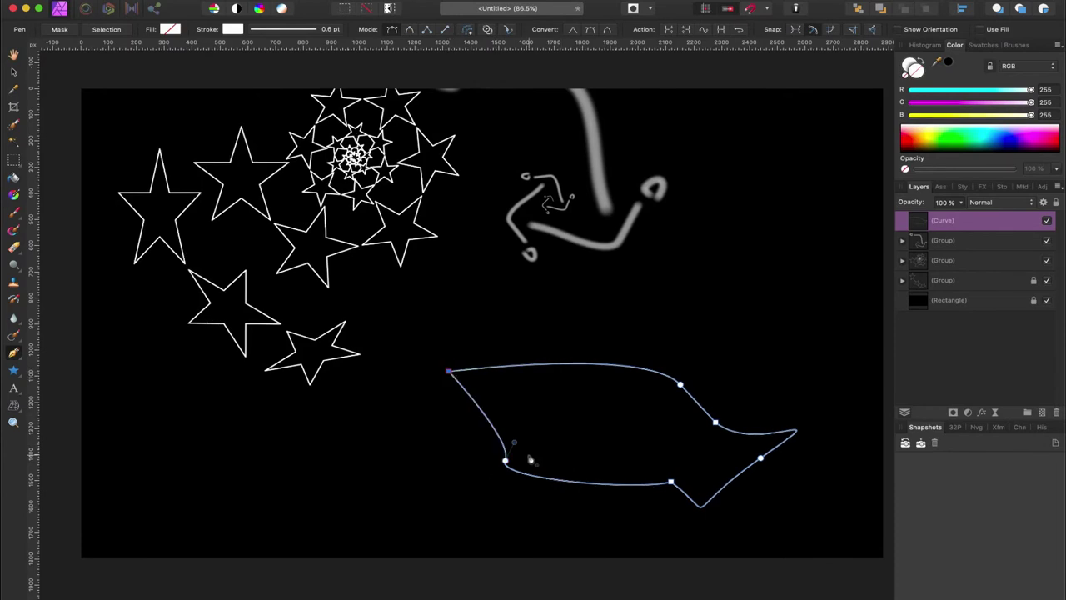
key("v")
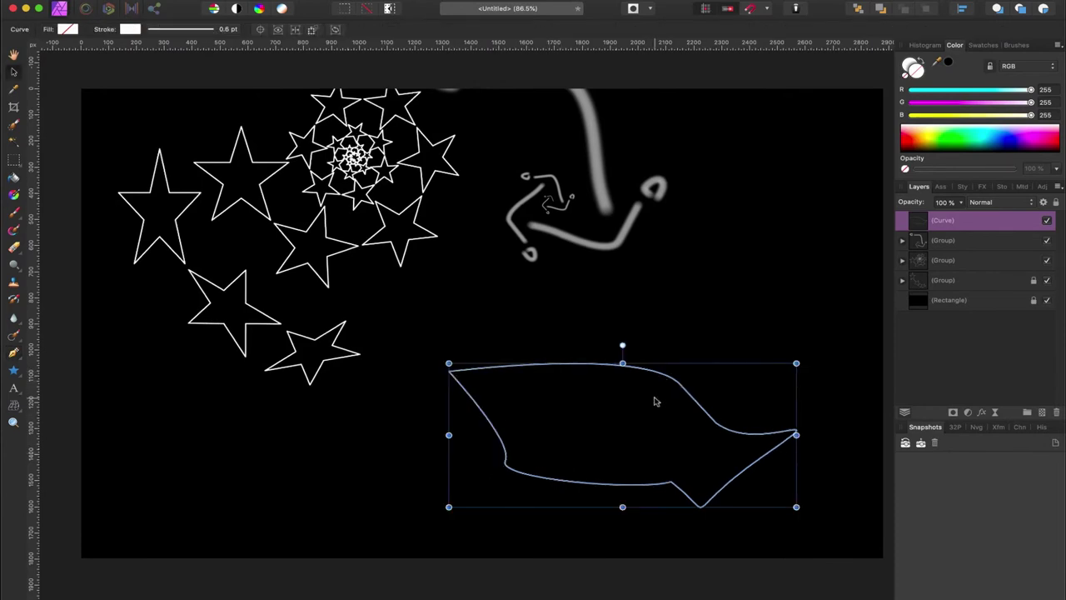
key("super+j")
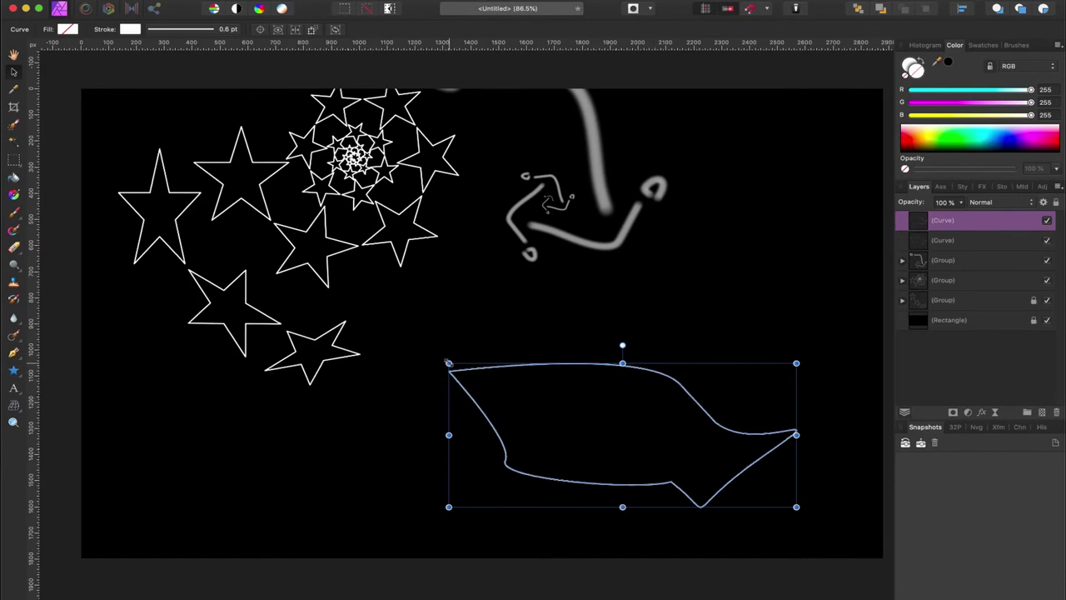
left_click_drag(448, 363, 628, 437)
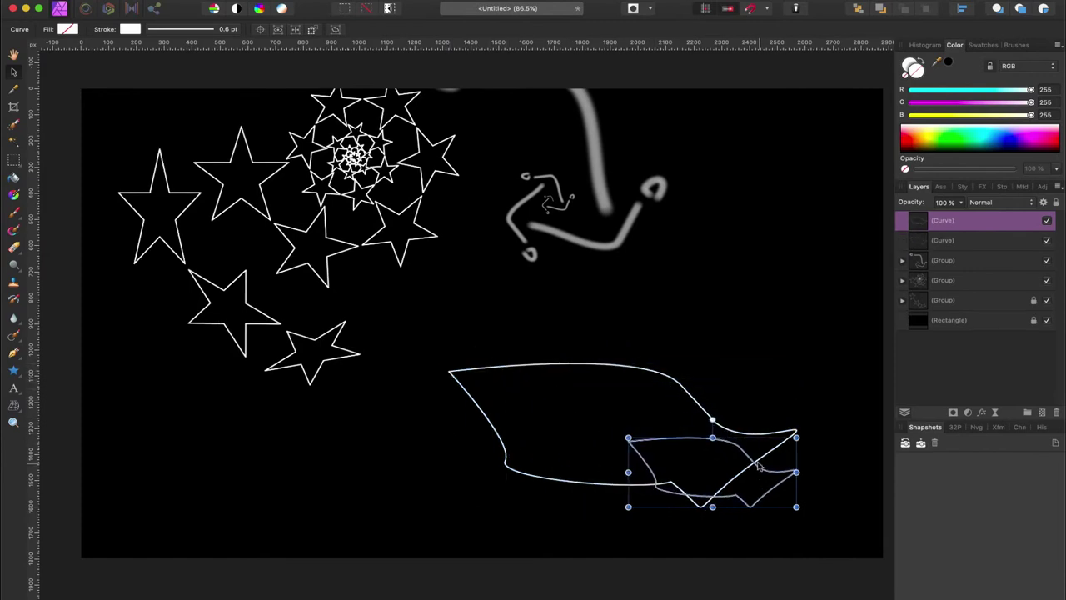
left_click_drag(712, 421, 798, 514)
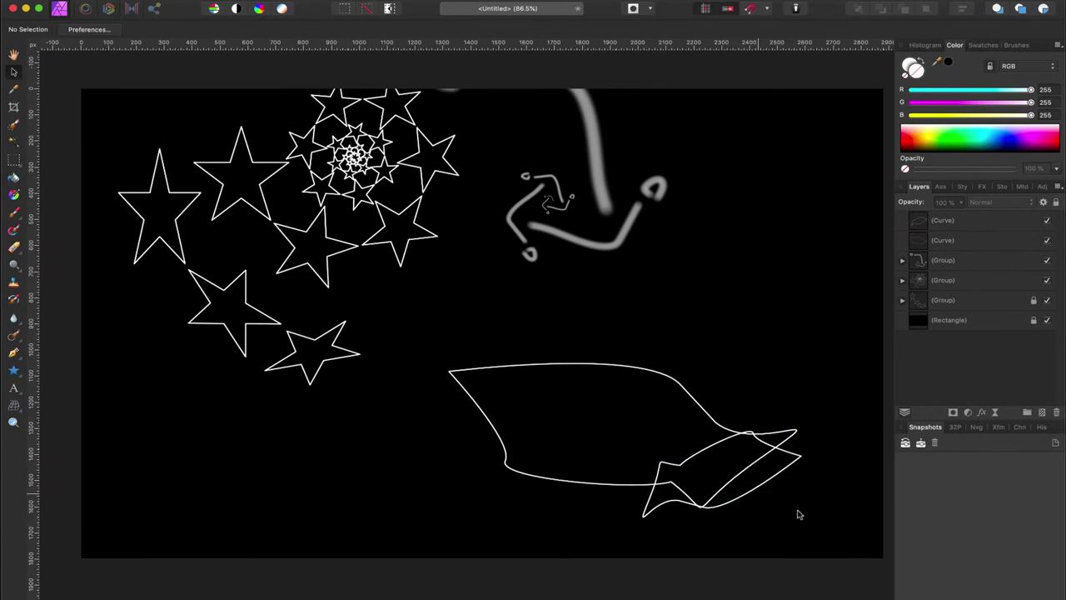
left_click(721, 513)
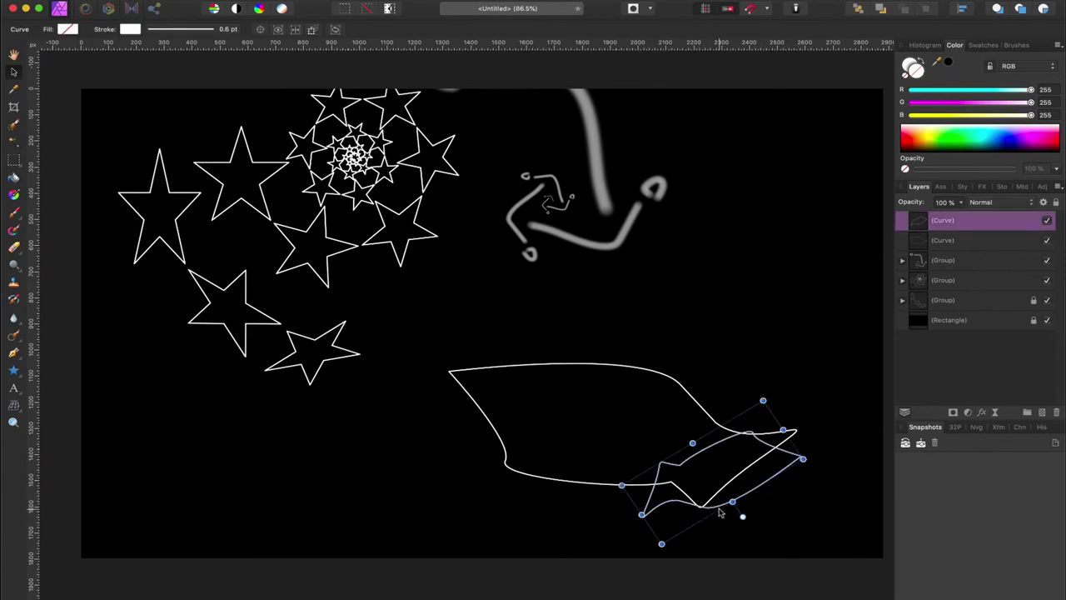
key("super+z")
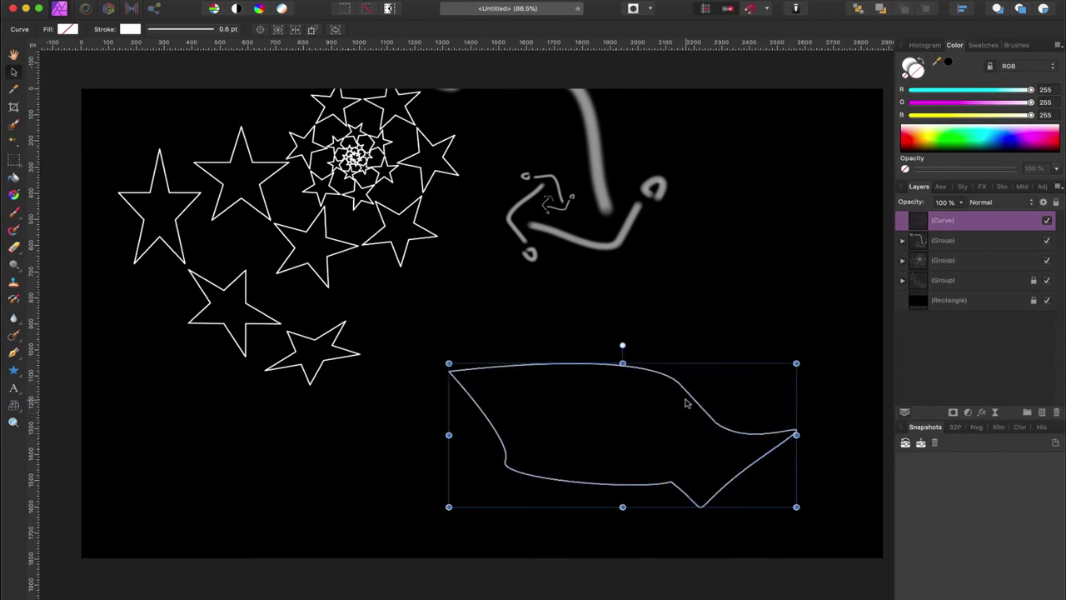
- Duplicate the curve, shrink the copy into the shape's right tip, and rotate it around
key("super+j")
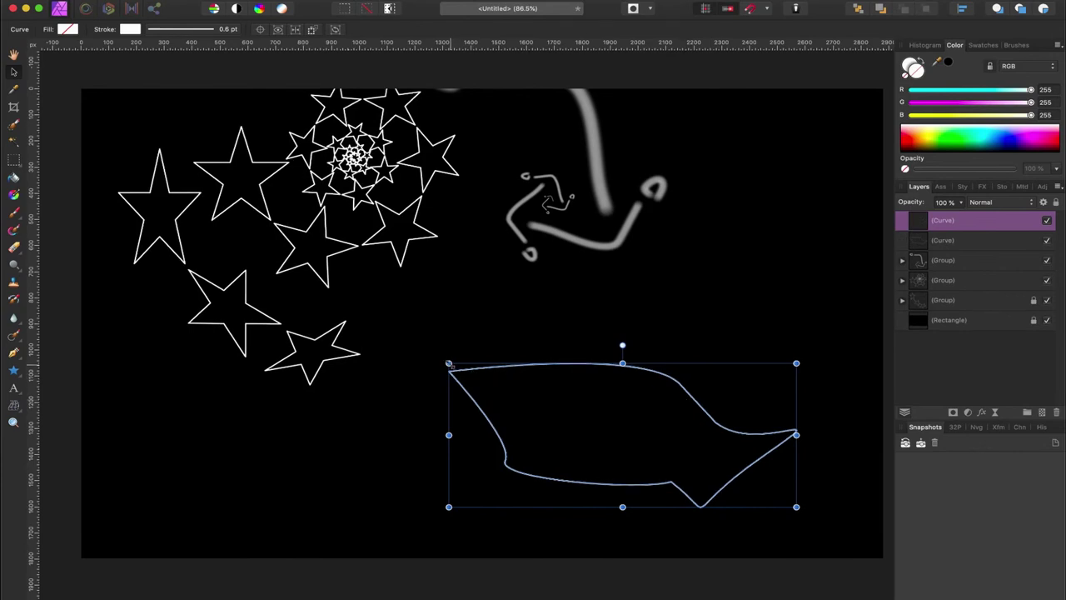
left_click_drag(449, 364, 695, 465)
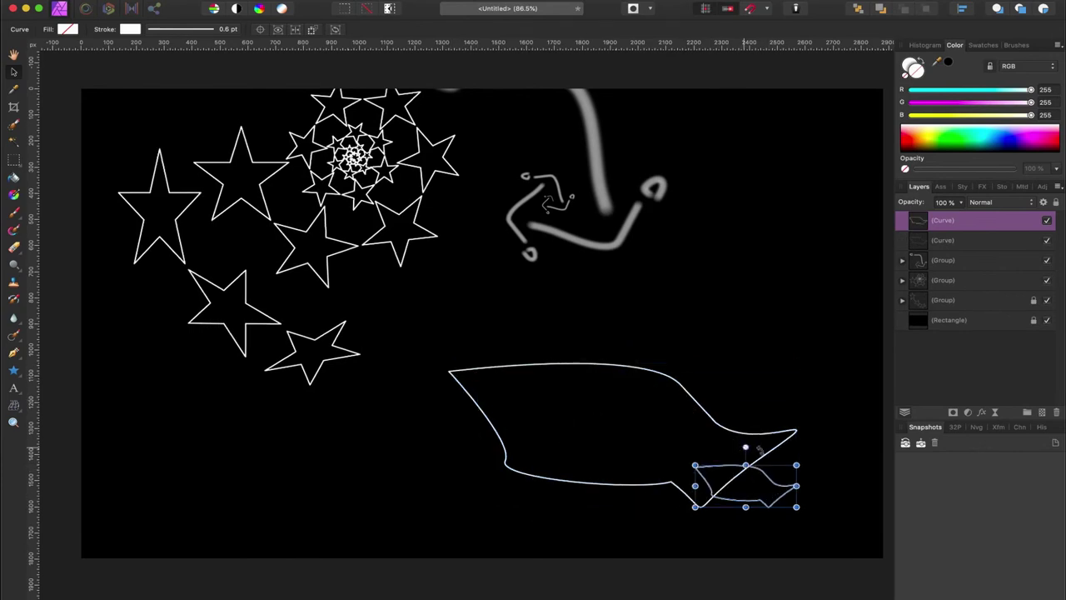
left_click_drag(758, 448, 820, 523)
- Repeat the transformed duplicate for smaller trailing copies, deleting the last tiny one
key("super+j")
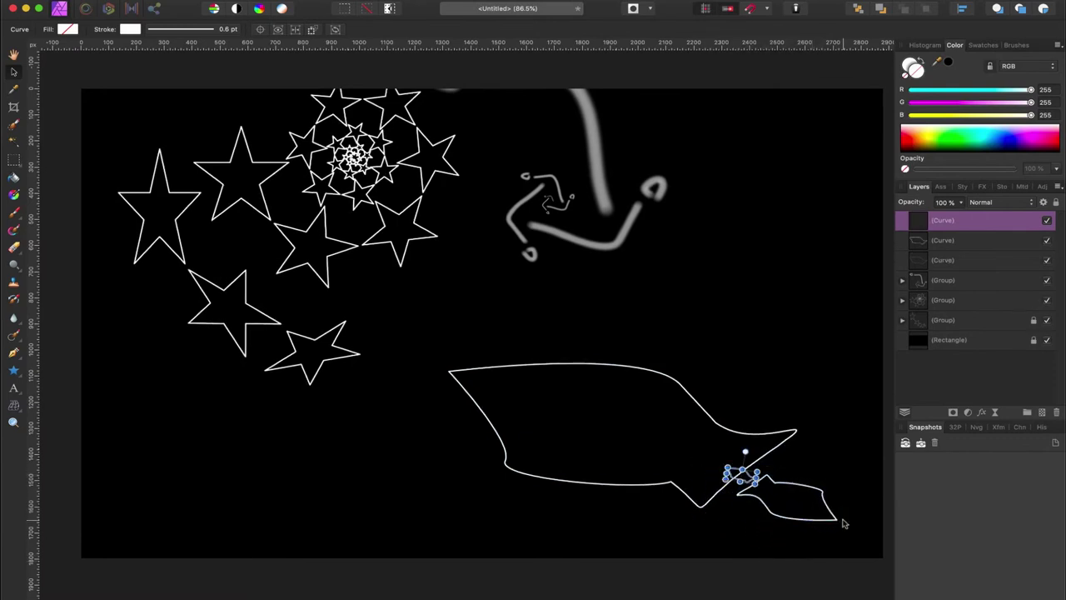
key("super+j")
key("super+j")
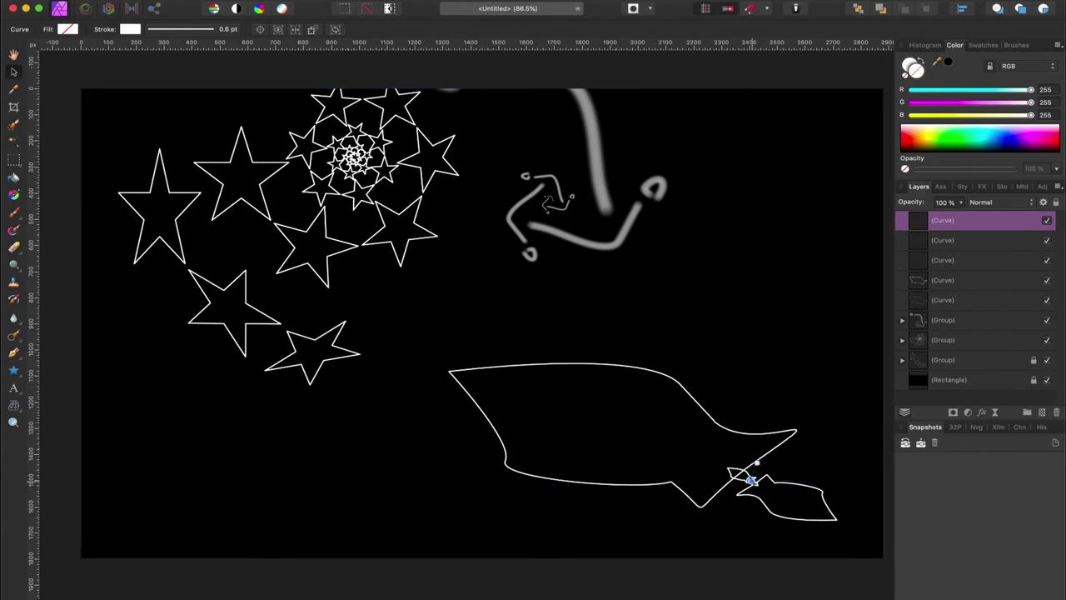
left_click_drag(750, 481, 754, 486)
key("Delete")
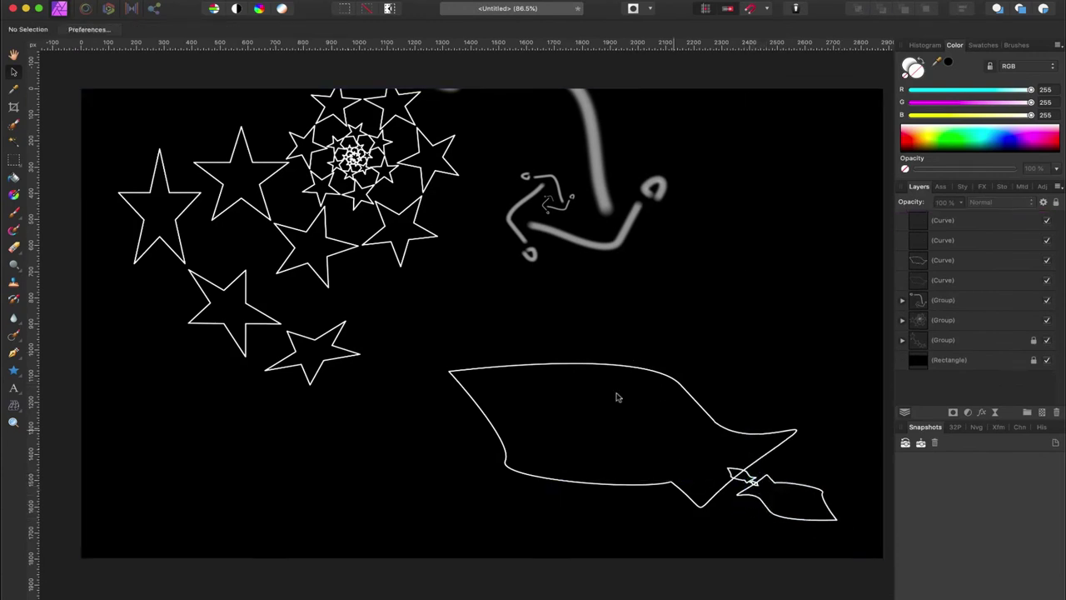